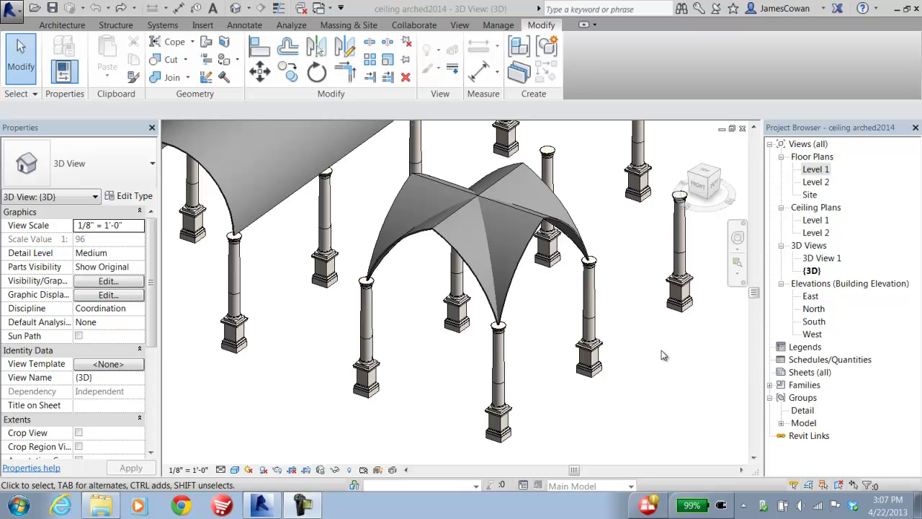
Step: Delete both pieces of the existing groin-vaulted ceiling, leaving the four central columns bare
left_click(515, 274)
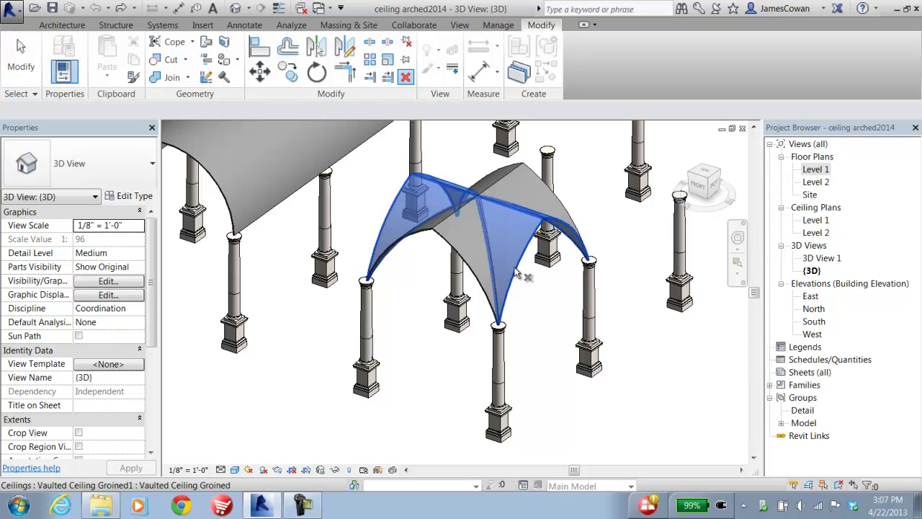
key("Delete")
left_click(496, 278)
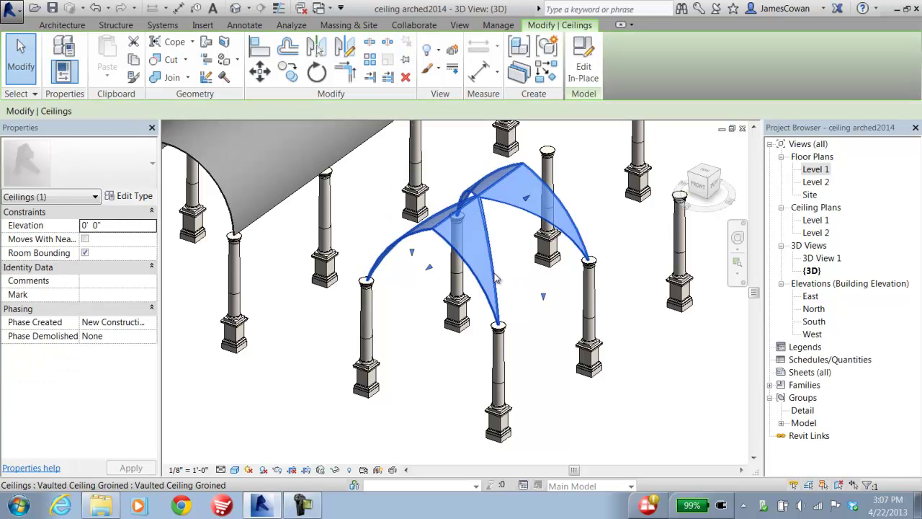
key("Delete")
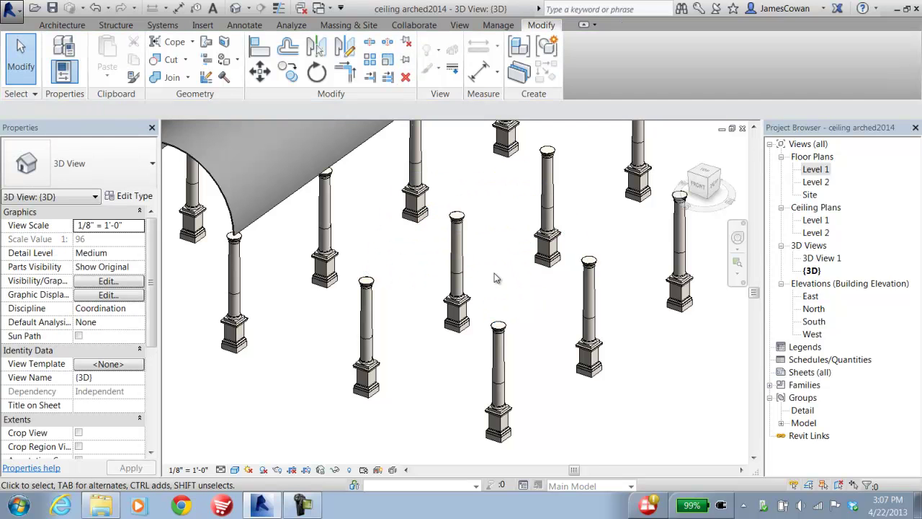
Step: From the Level 1 plan, set the work plane to Grid : D and go to the South elevation
double_click(816, 170)
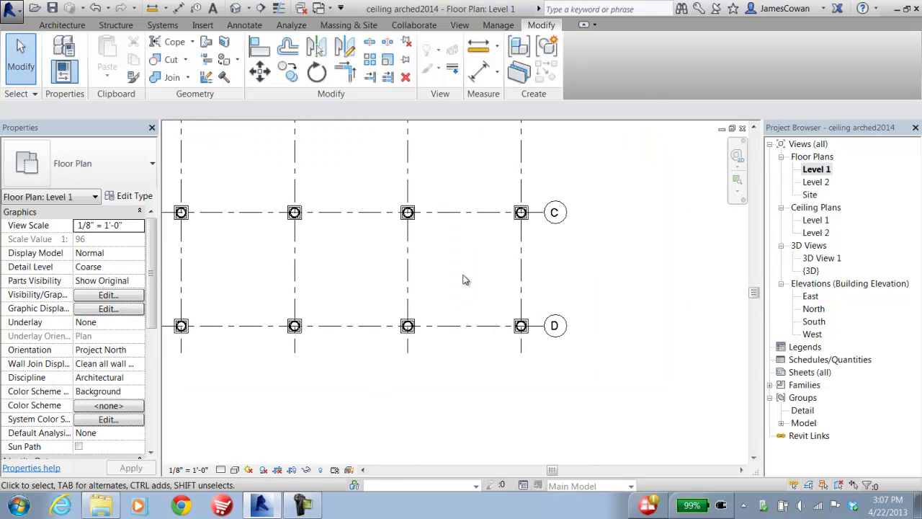
left_click(62, 26)
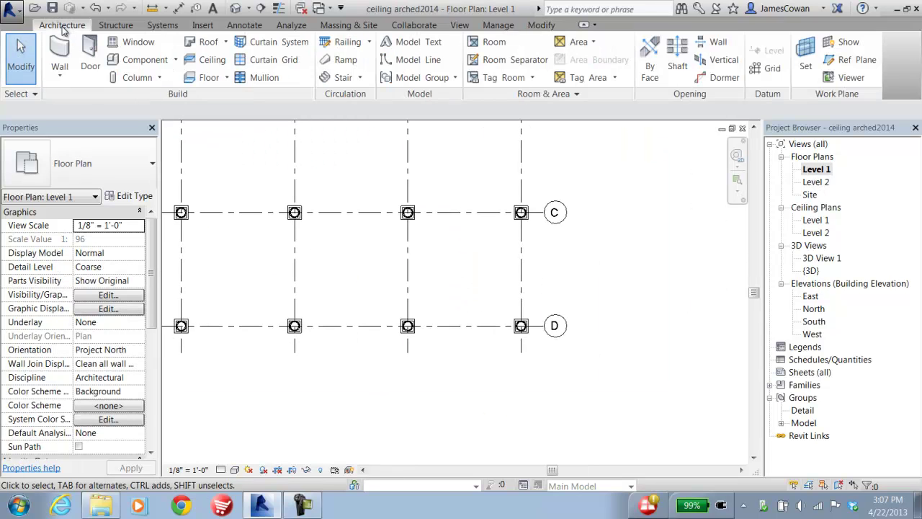
left_click(806, 57)
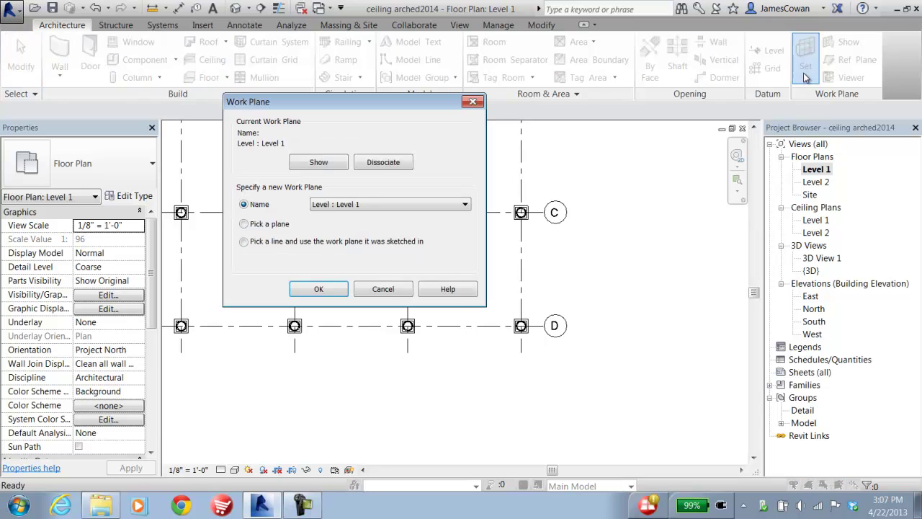
left_click(374, 205)
left_click(324, 287)
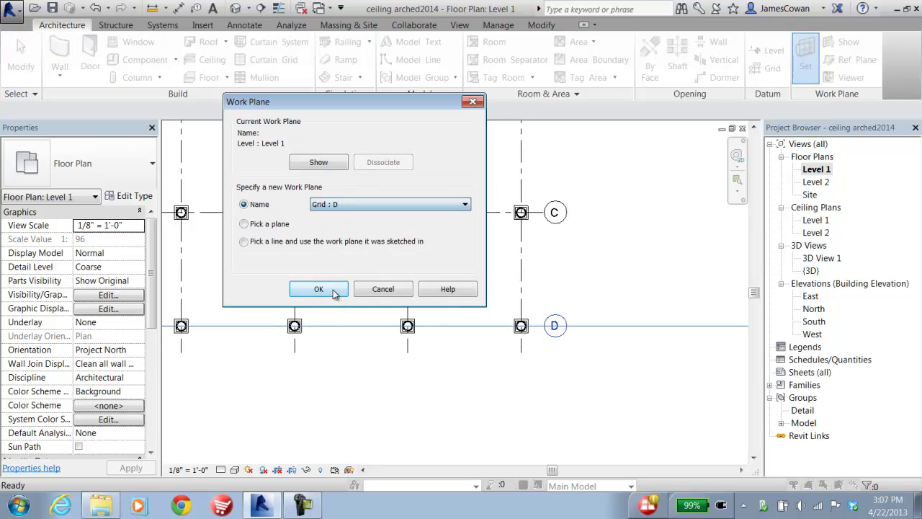
left_click(317, 287)
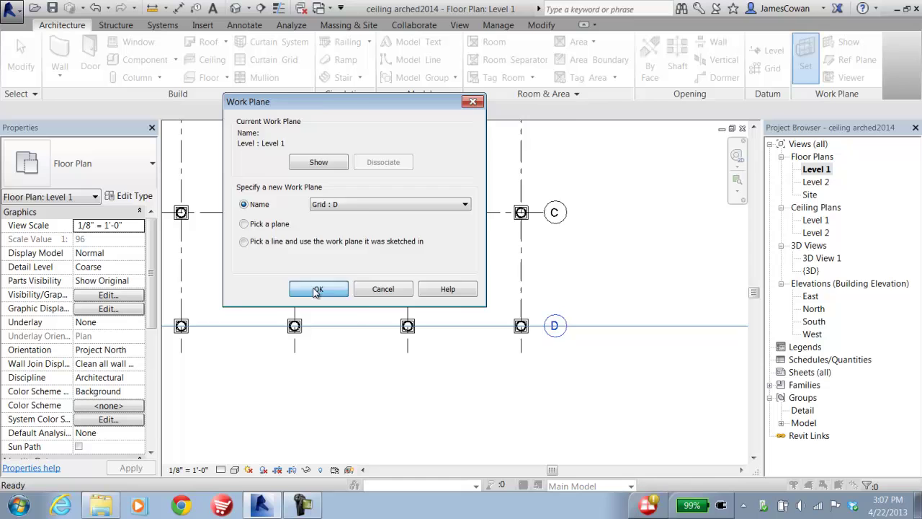
left_click(403, 148)
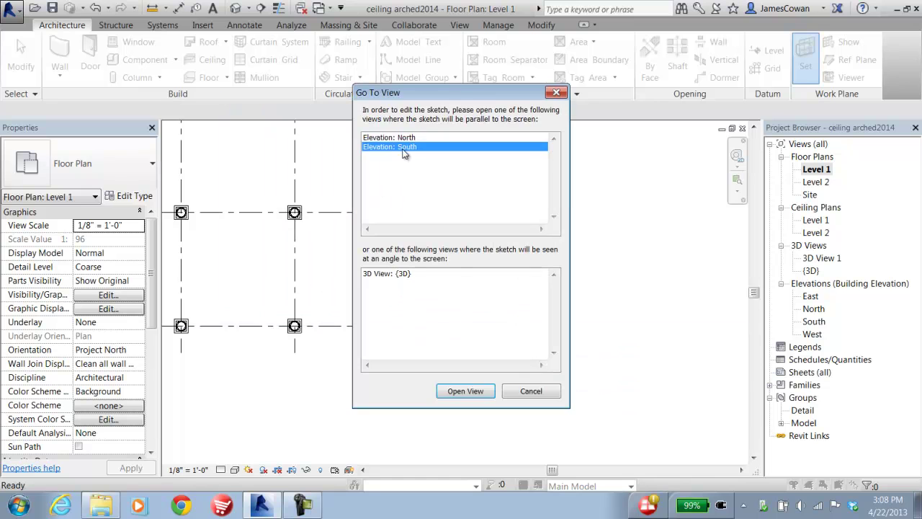
left_click(484, 392)
Step: Create a Model In-Place family in the Ceilings category named 'Ceilings Groined'
scroll(466, 334, "up", 3)
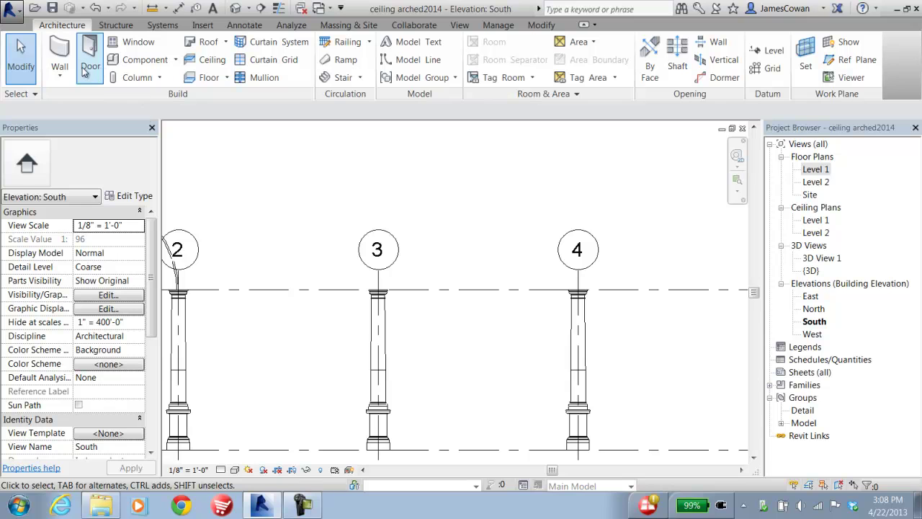
left_click(175, 60)
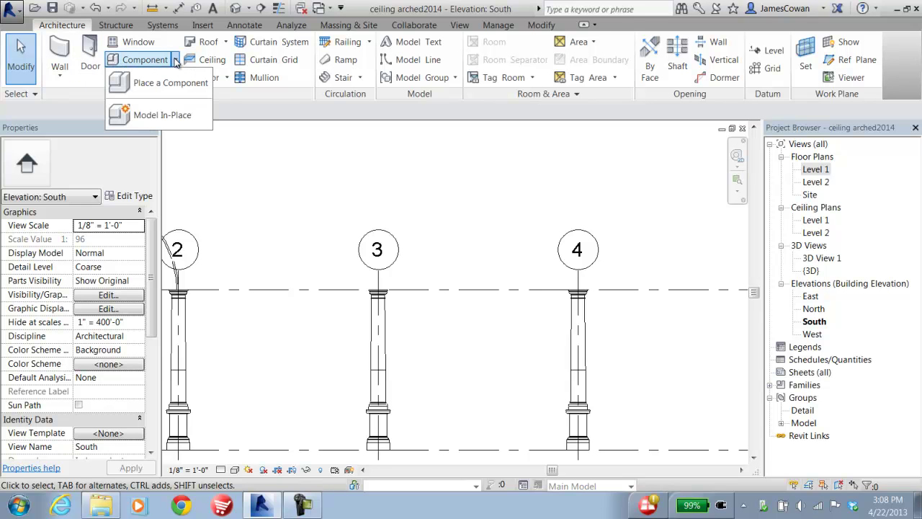
left_click(122, 117)
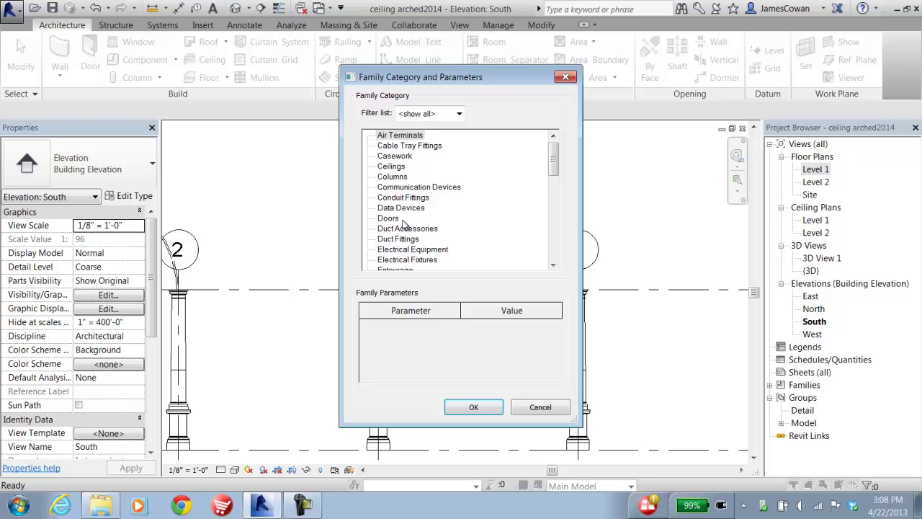
left_click(392, 167)
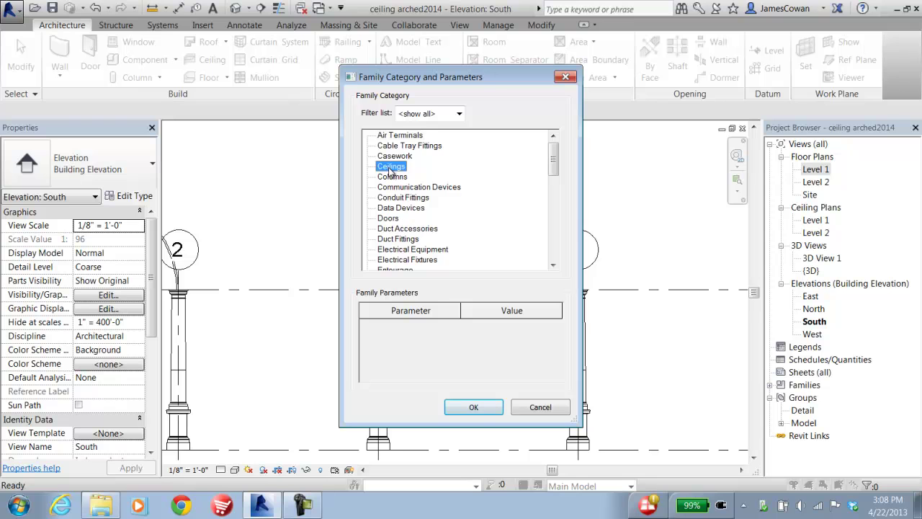
left_click(474, 407)
left_click(445, 243)
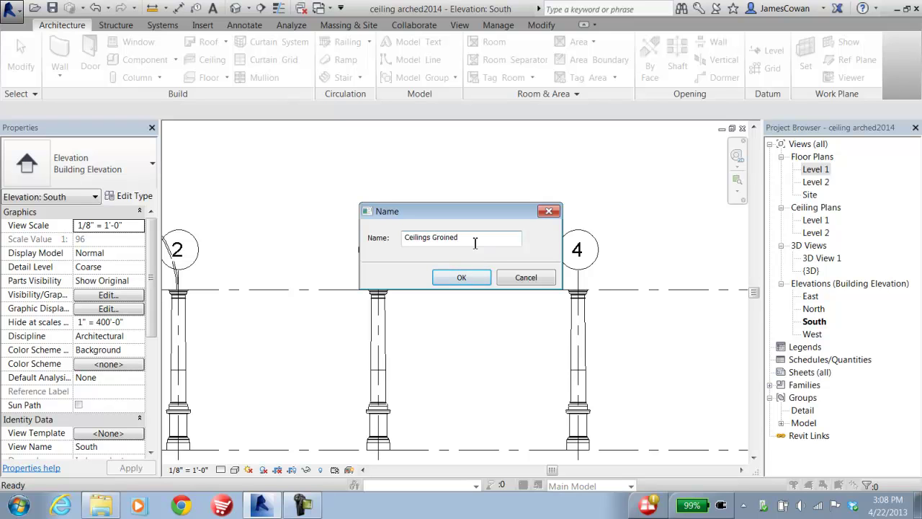
type("Groined")
left_click(454, 277)
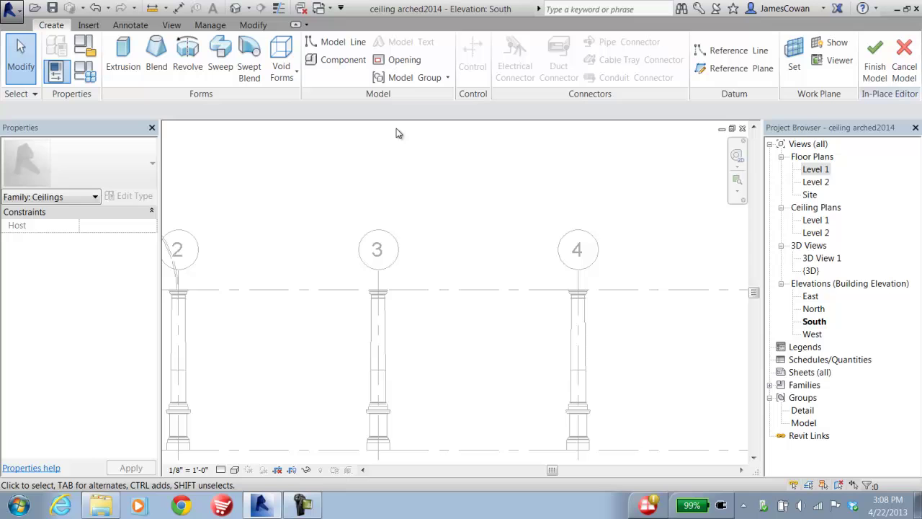
Step: Start a solid extrusion with guide lines: columns 3 to 4, and 14'-6" up from midspan
left_click(125, 60)
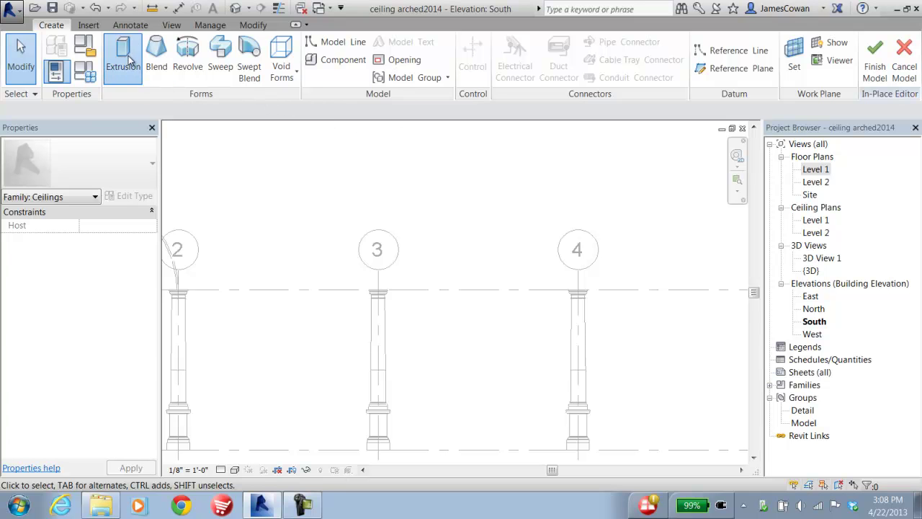
left_click(379, 291)
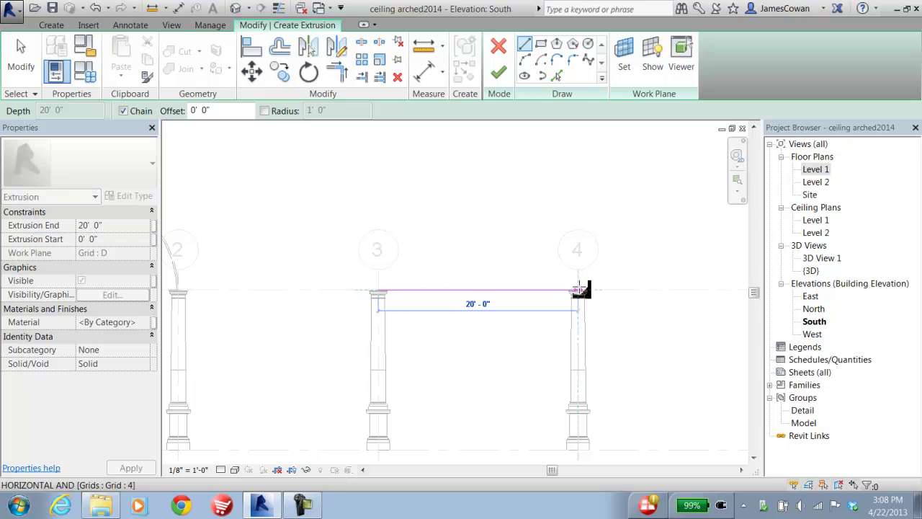
left_click(580, 290)
key("Escape")
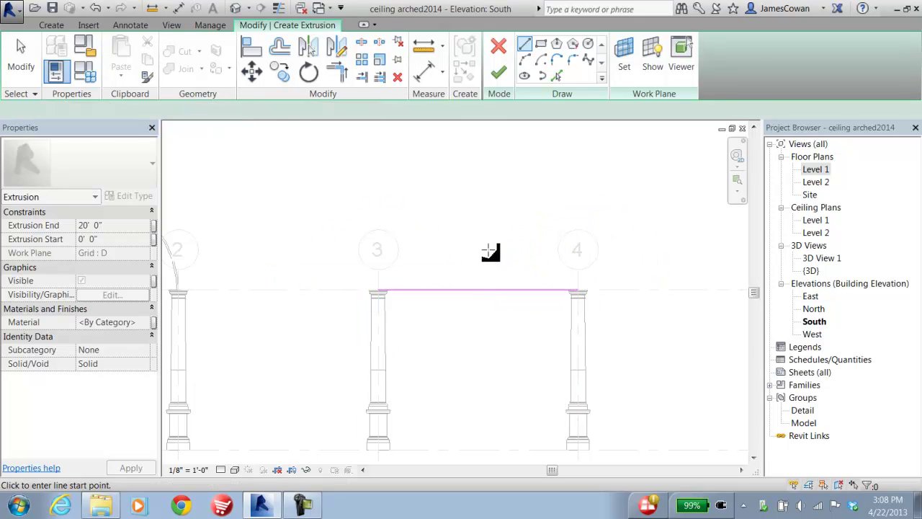
left_click(479, 291)
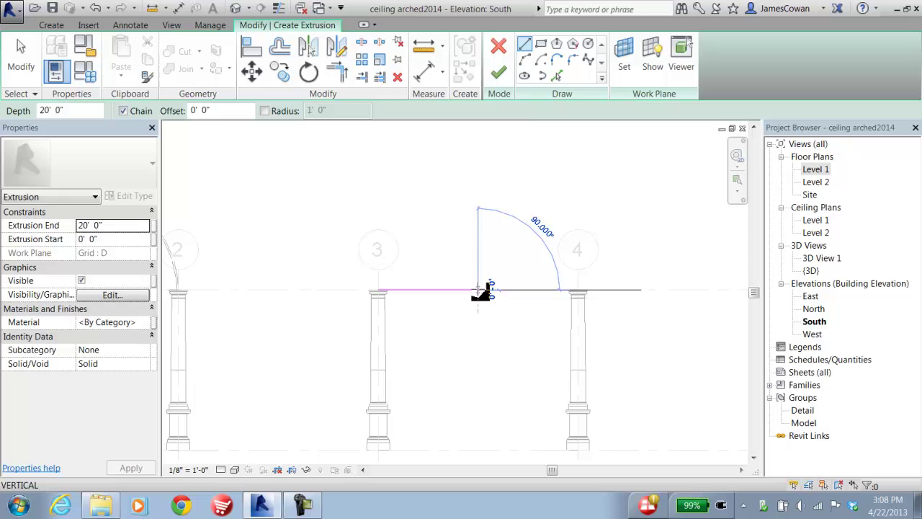
left_click(479, 153)
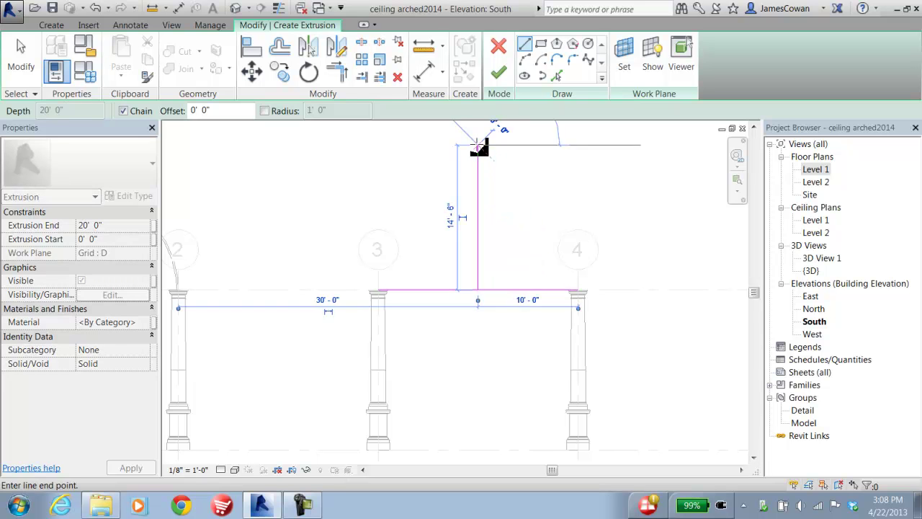
key("Escape")
key("Escape")
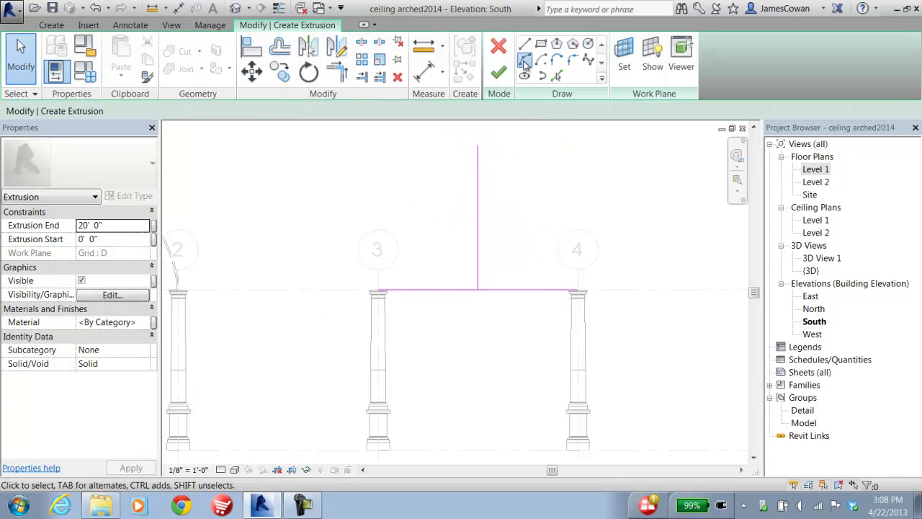
Step: Draw a start-end arc from column 3's top to the midline, then delete the guide lines
left_click(525, 61)
left_click(380, 291)
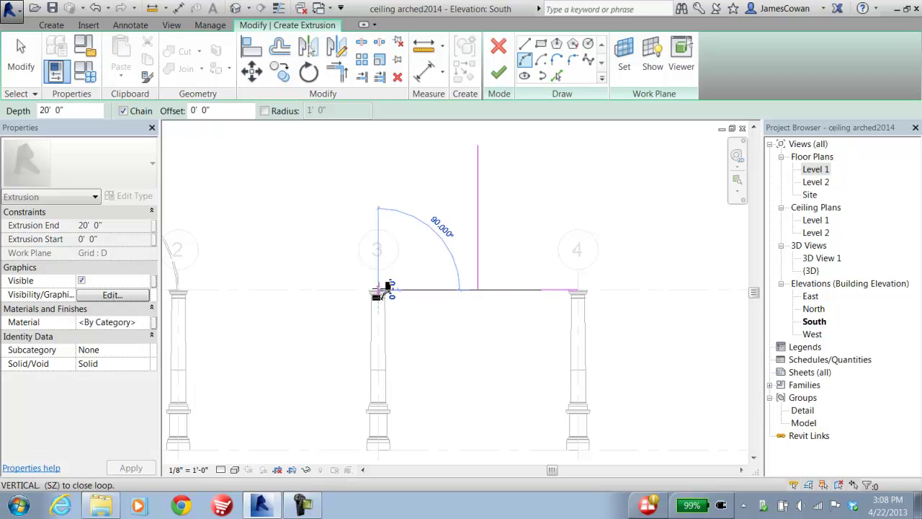
left_click(478, 180)
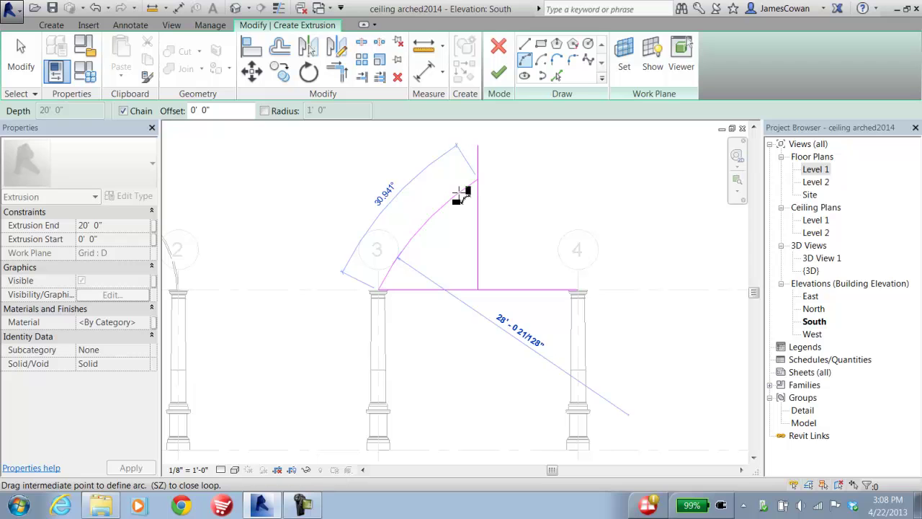
left_click(461, 196)
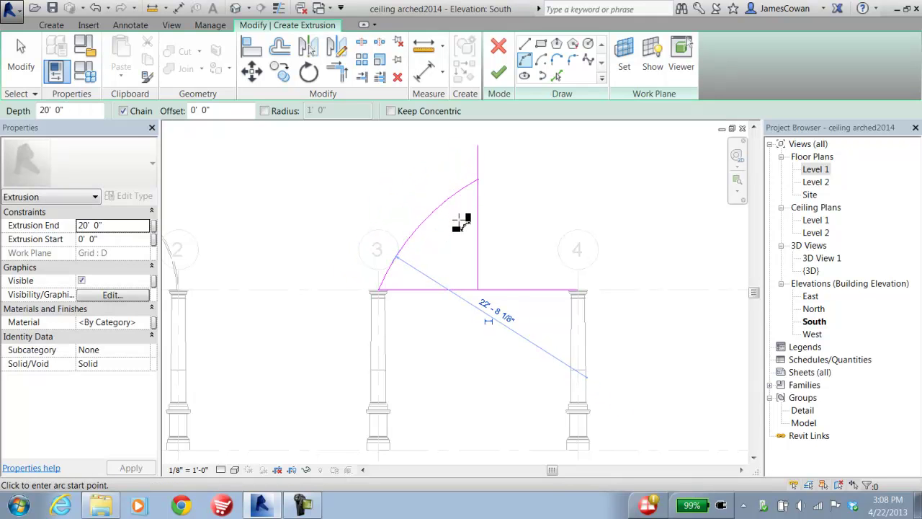
key("Escape")
left_click_drag(489, 247, 464, 314)
key("Delete")
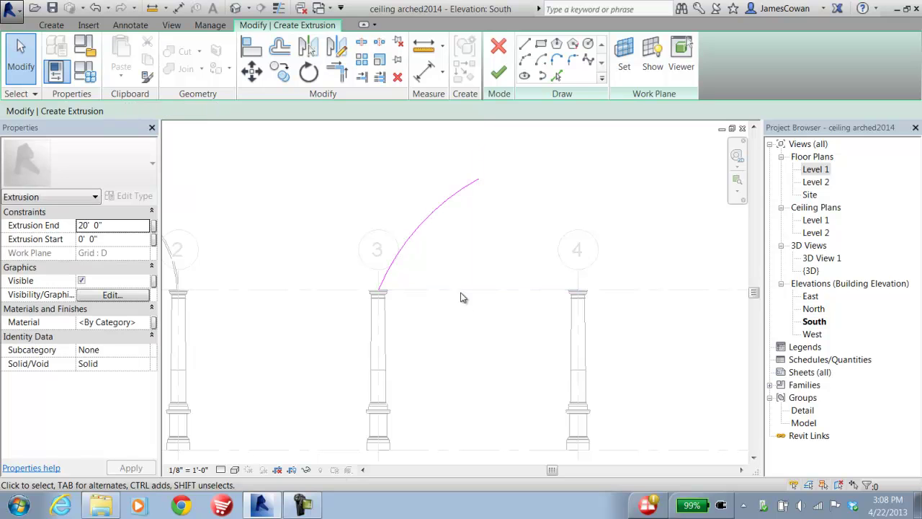
scroll(430, 258, "up", 1)
Step: Offset a copy of the arc by 2" to make a thin band
left_click(557, 78)
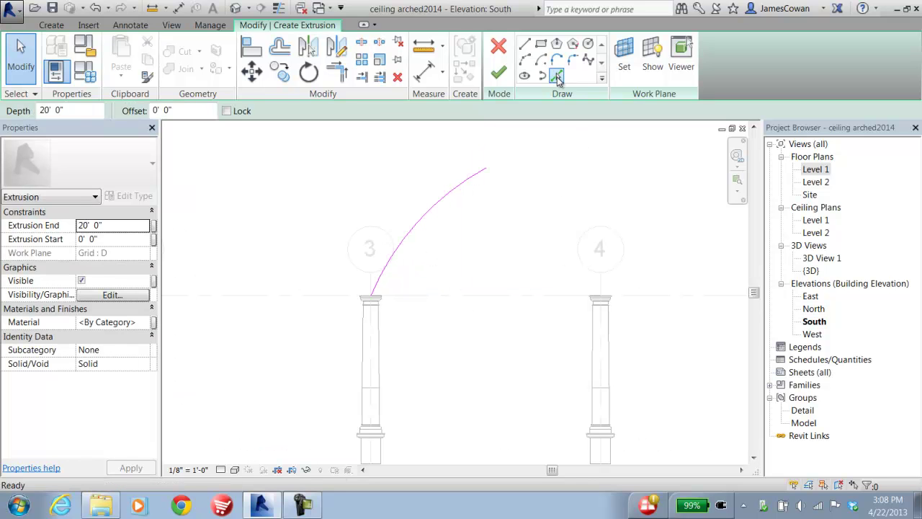
left_click_drag(171, 113, 139, 108)
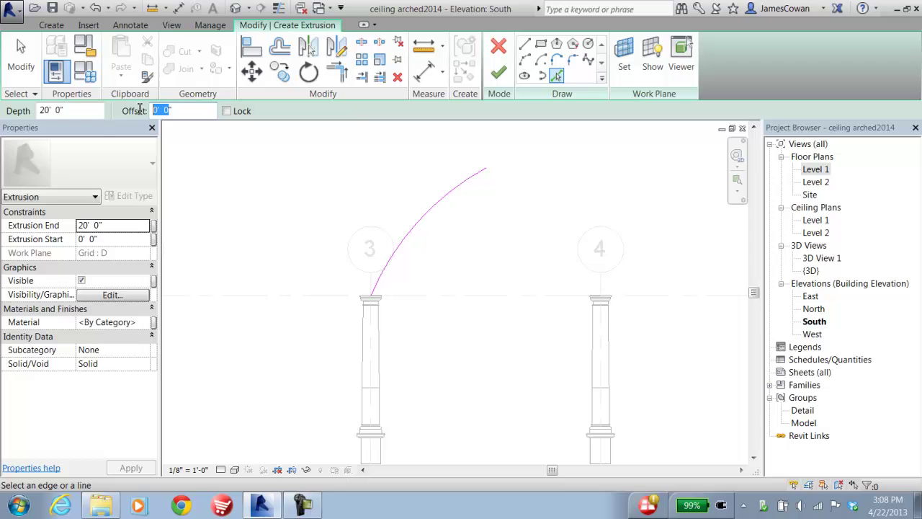
type("2\"")
left_click(430, 216)
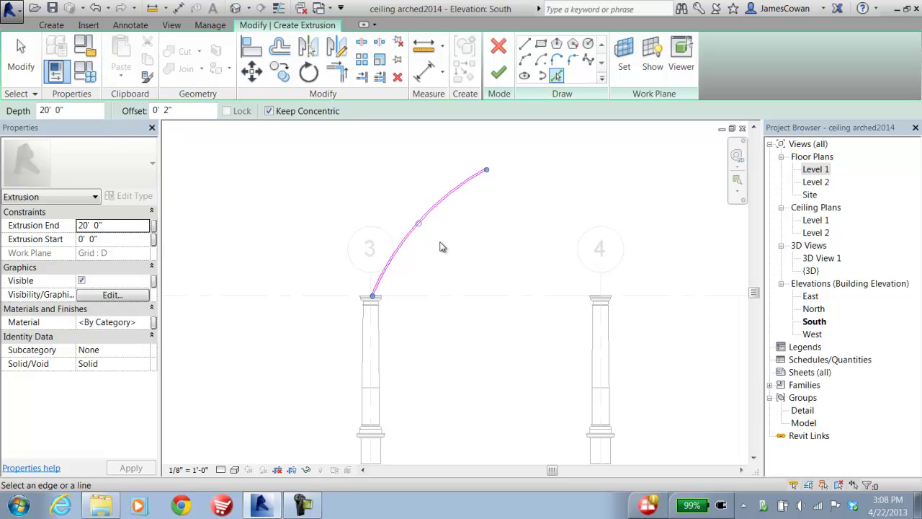
scroll(442, 247, "up", 2)
scroll(468, 245, "up", 1)
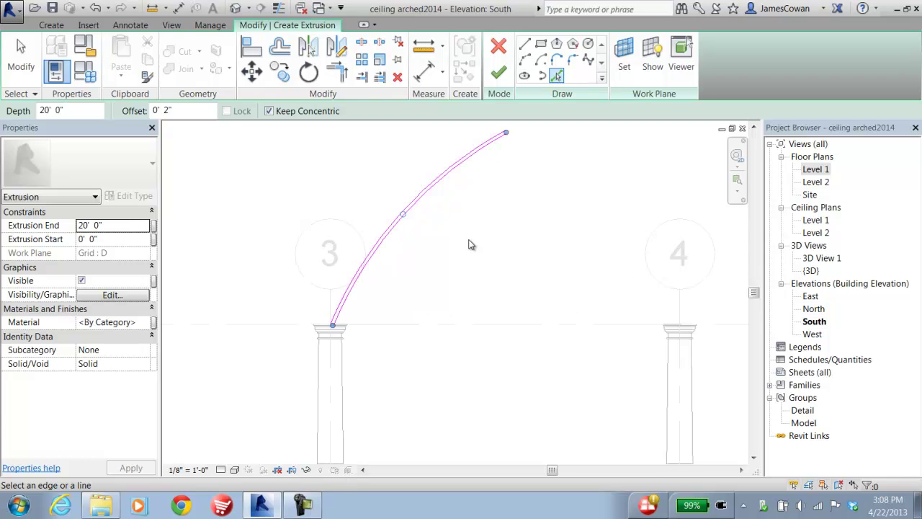
left_click(422, 316)
Step: Draw a short horizontal line along column 3's top from the arc's lower end
left_click(524, 45)
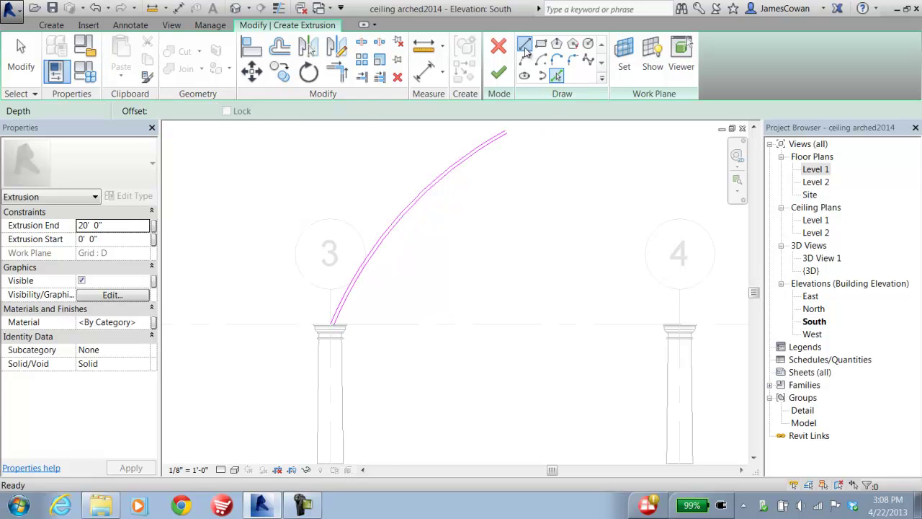
scroll(360, 325, "up", 2)
scroll(351, 333, "up", 2)
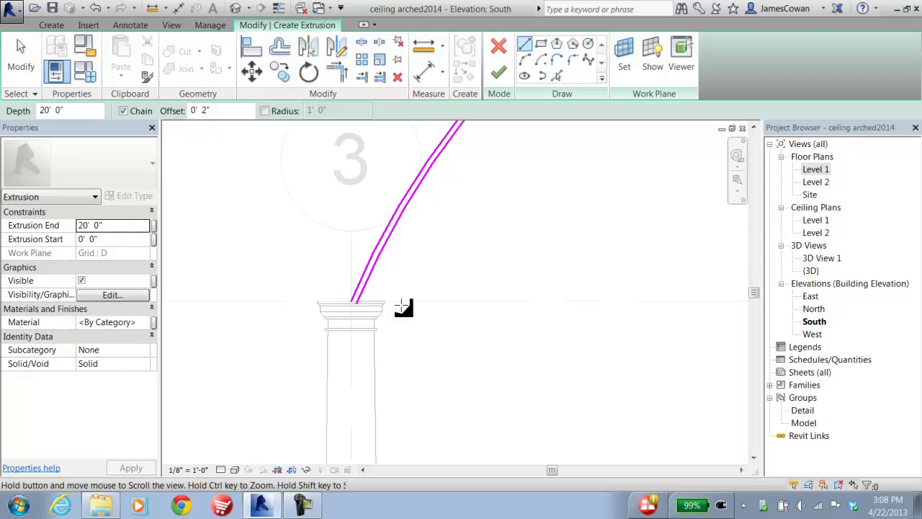
left_click(355, 299)
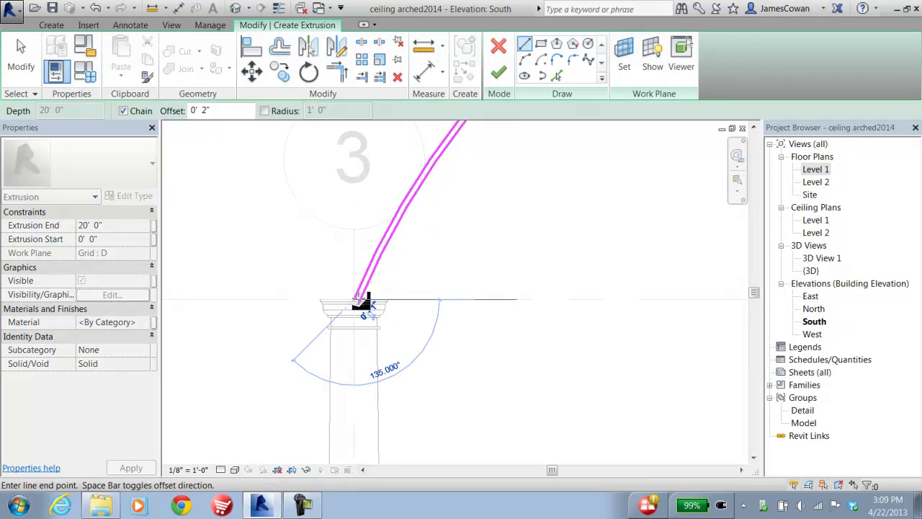
key("Escape")
key("Escape")
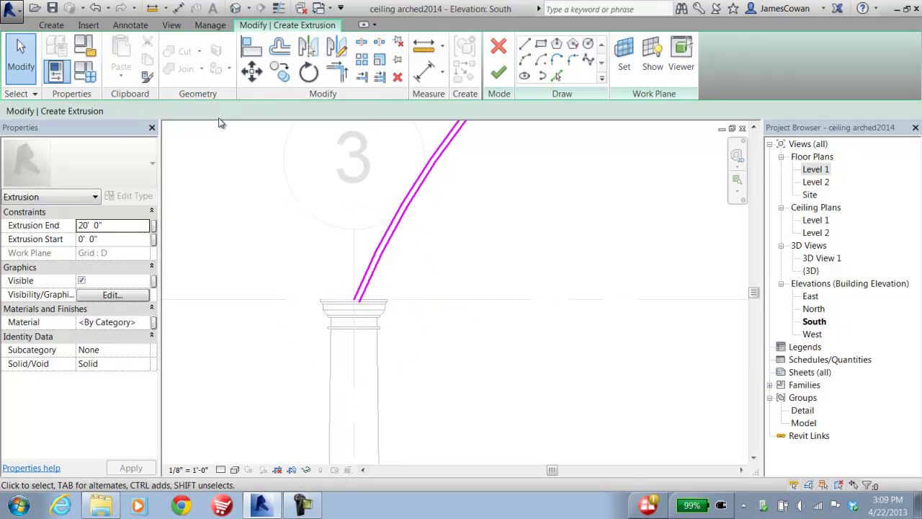
left_click(524, 45)
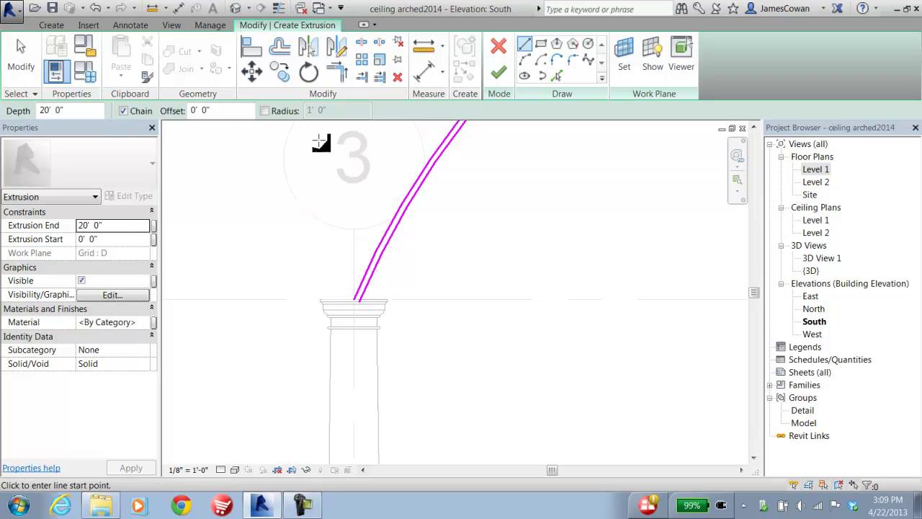
left_click(356, 299)
left_click(415, 298)
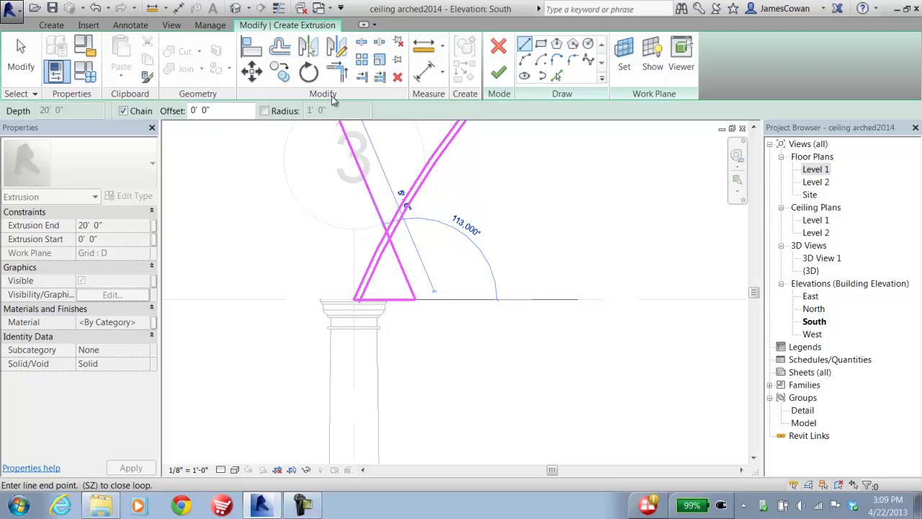
Step: Trim the column-top line to corner against the arc to close the band
left_click(336, 72)
left_click(363, 299)
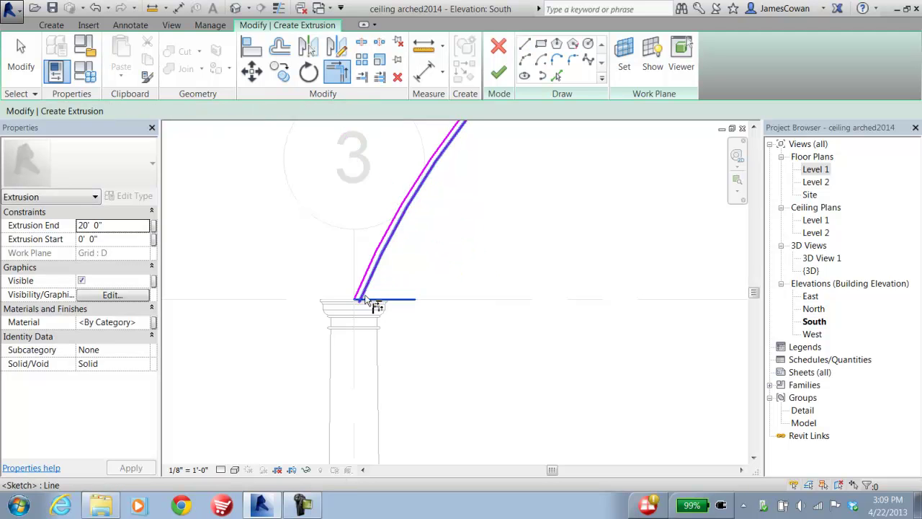
scroll(486, 281, "down", 2)
middle_click_drag(485, 281, 423, 295)
key("Escape")
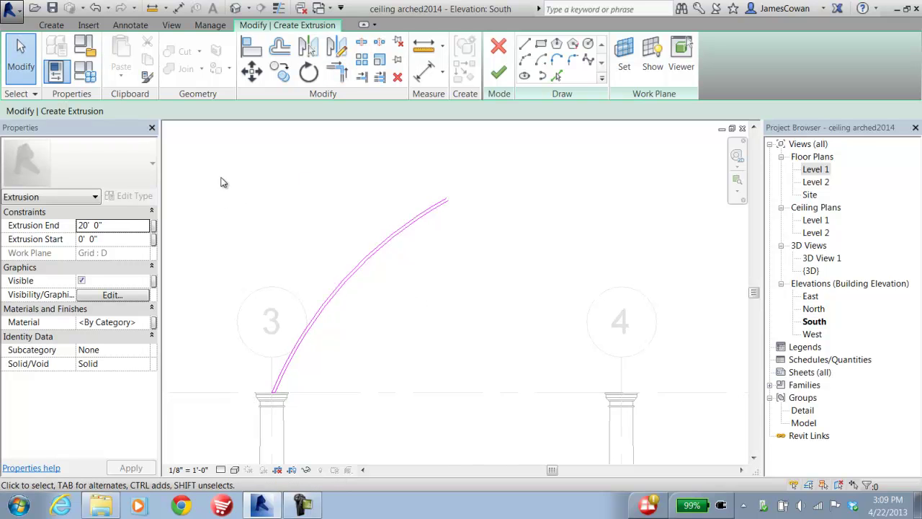
Step: Mirror the arc band about a vertical axis at its top to form a pointed arch
mouse_move(220, 183)
left_mouse_down()
mouse_move(488, 302)
mouse_move(489, 407)
left_mouse_up()
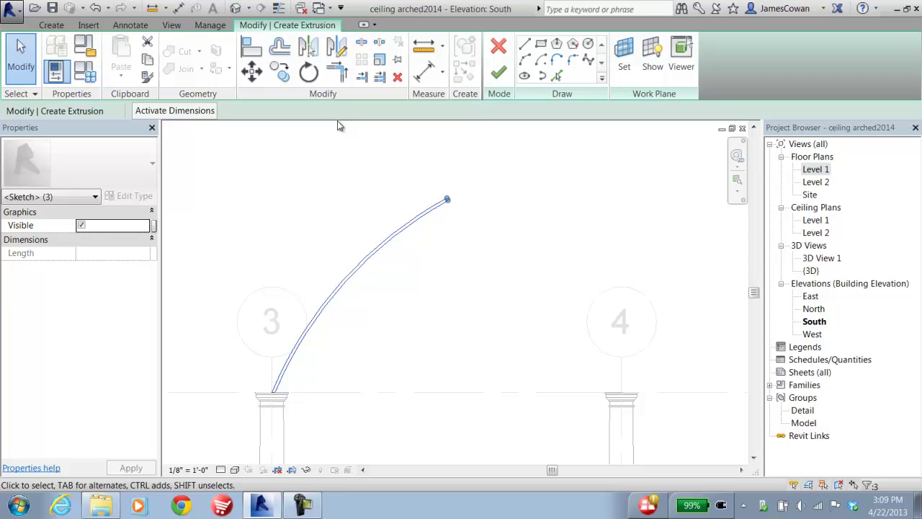
left_click(336, 46)
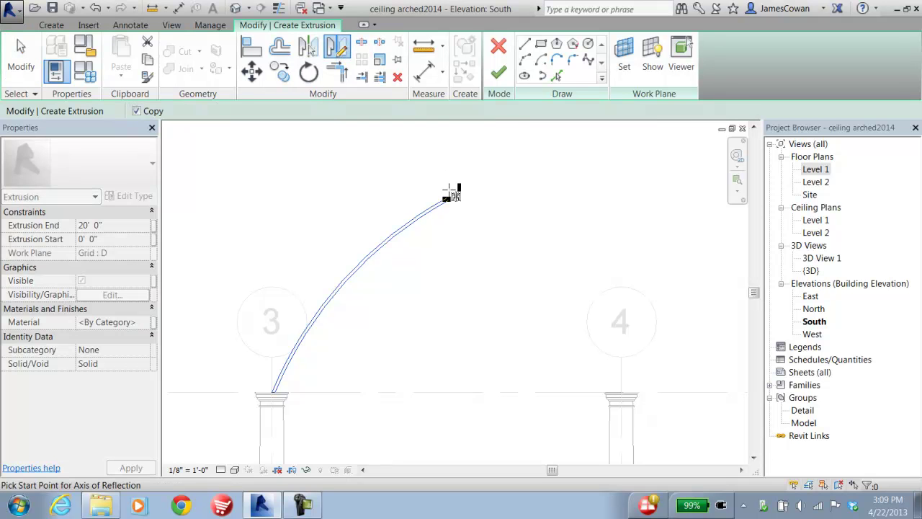
left_click(447, 199)
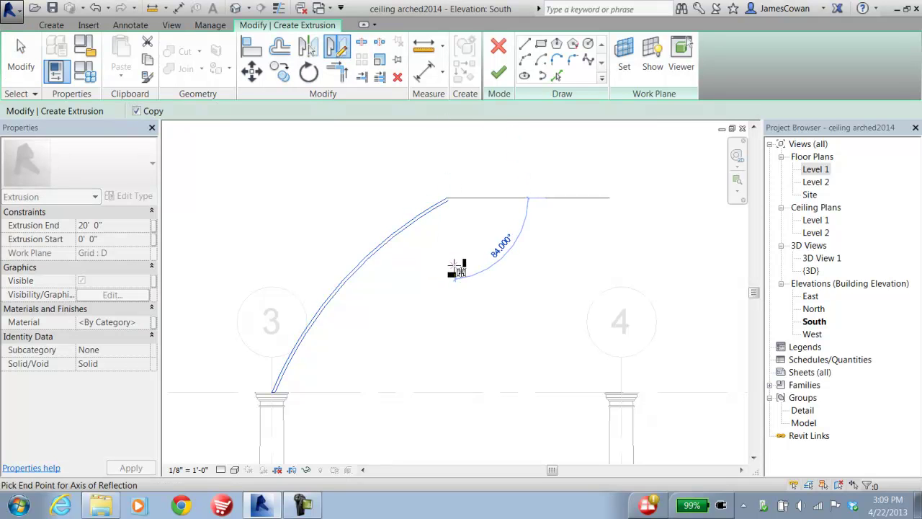
left_click(447, 272)
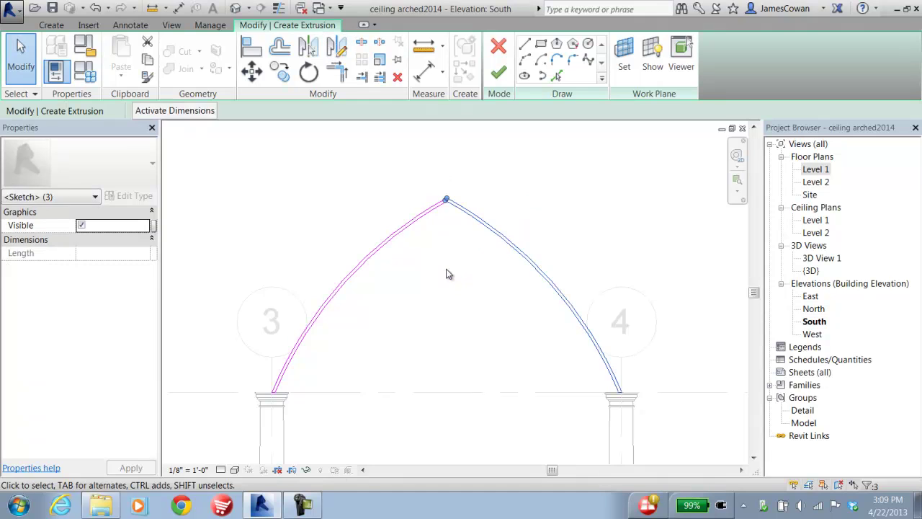
Step: Trim the two arch halves to a clean corner at the apex and finish the extrusion
scroll(444, 227, "up", 2)
scroll(451, 209, "up", 2)
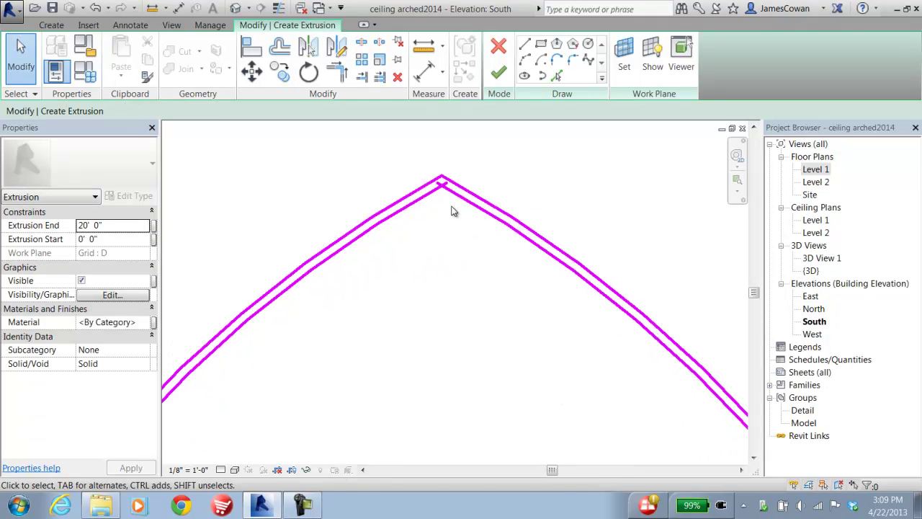
key("t")
key("r")
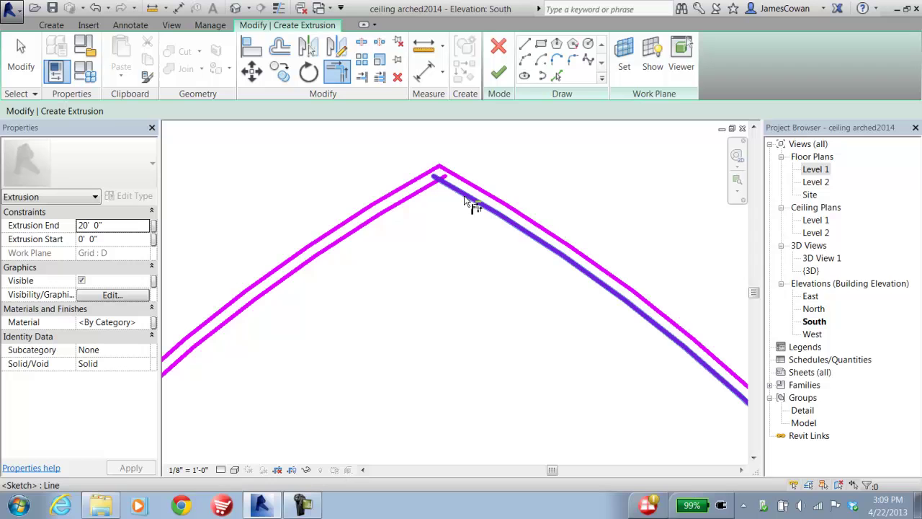
left_click(464, 195)
left_click(425, 189)
scroll(430, 238, "down", 1)
scroll(436, 353, "down", 4)
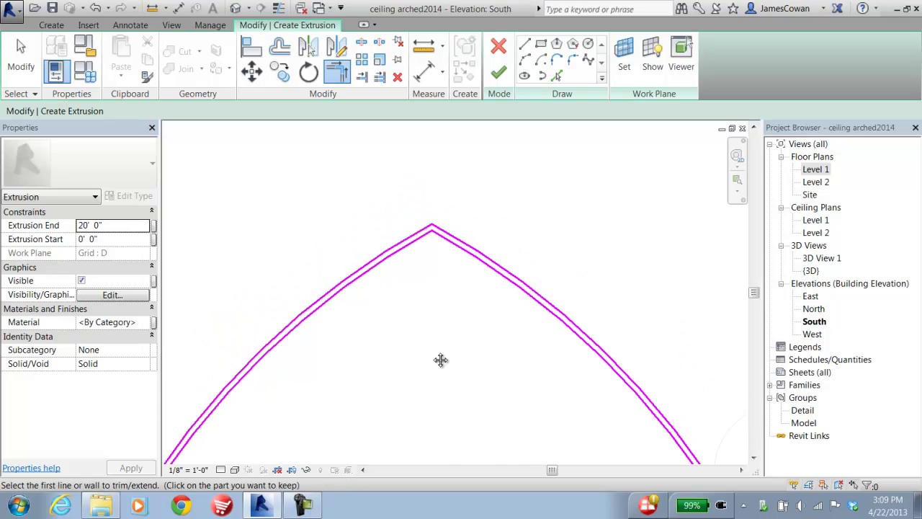
middle_click_drag(448, 292, 442, 304)
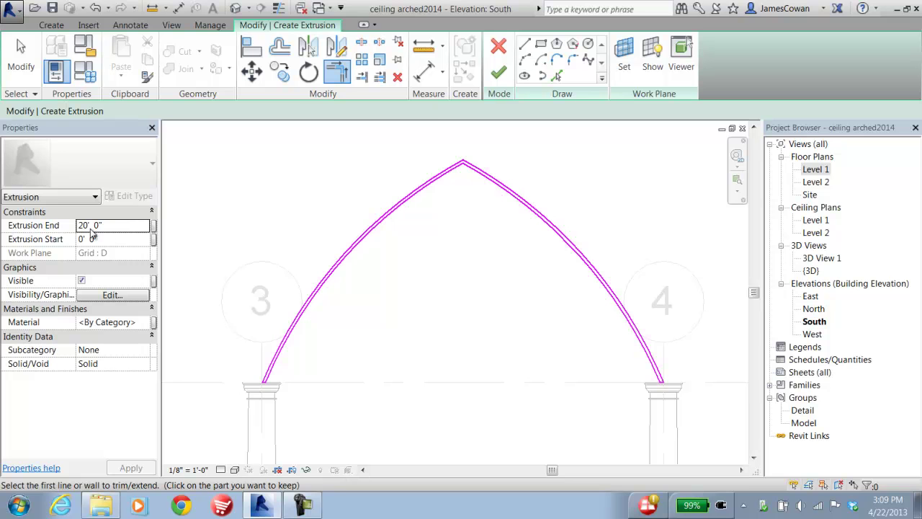
left_click(498, 74)
Step: Finish the in-place ceiling model, check the vault in 3D, then go to the Level 2 plan
left_click(364, 152)
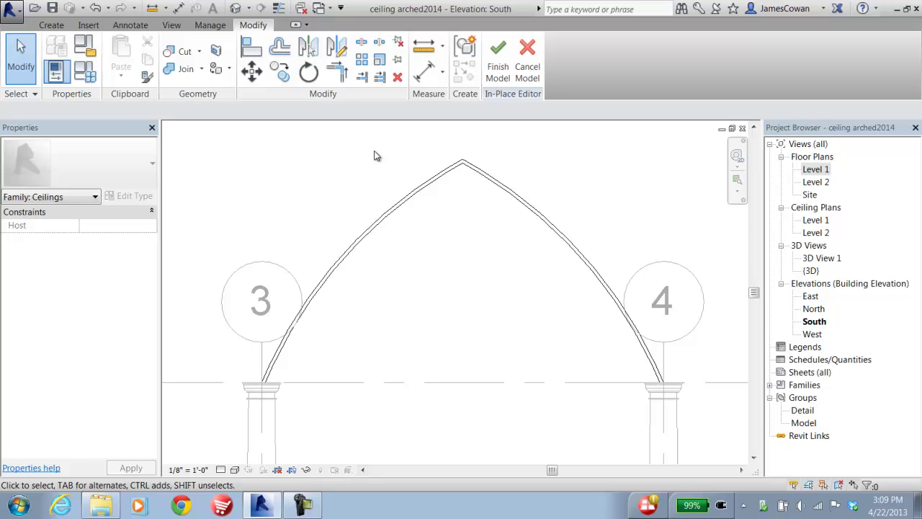
left_click(498, 75)
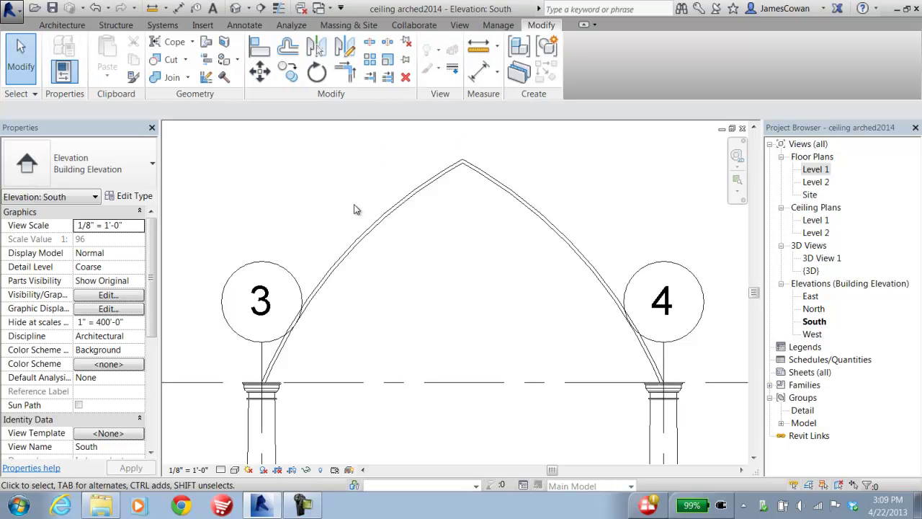
left_click(235, 8)
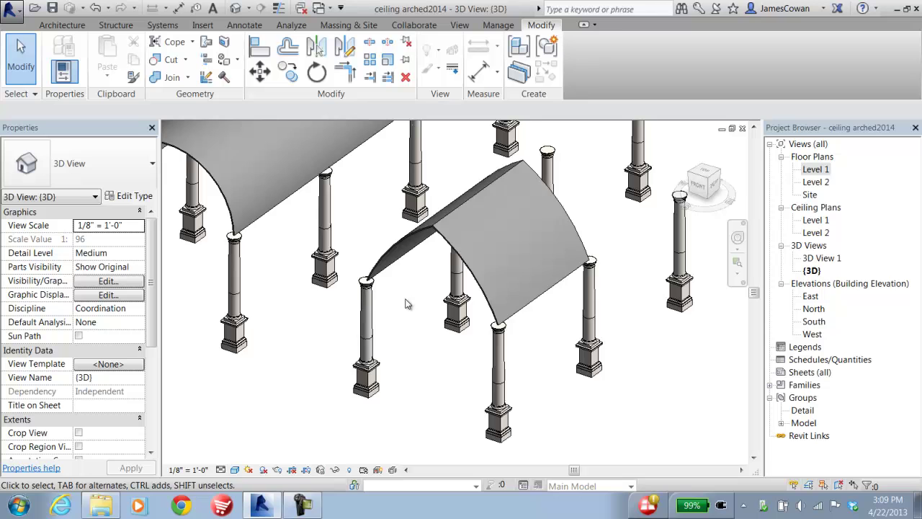
middle_click_drag(406, 303, 692, 252, "shift")
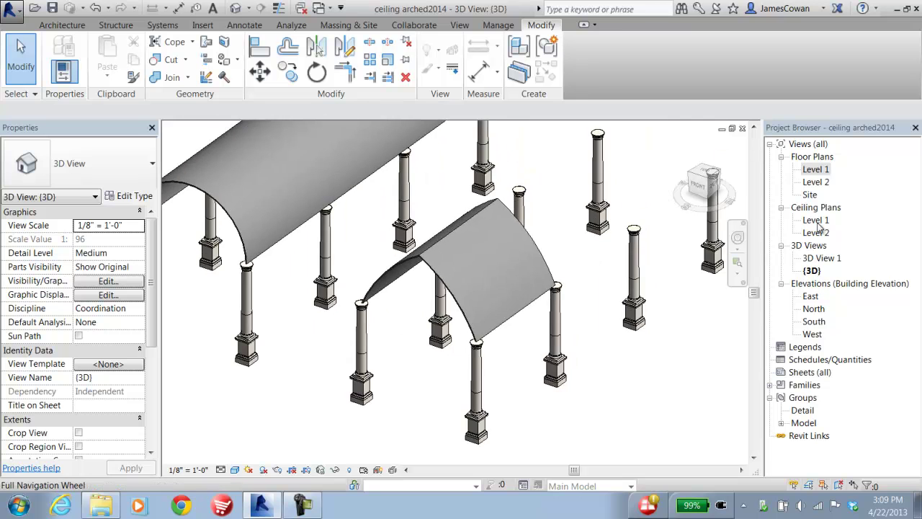
double_click(815, 181)
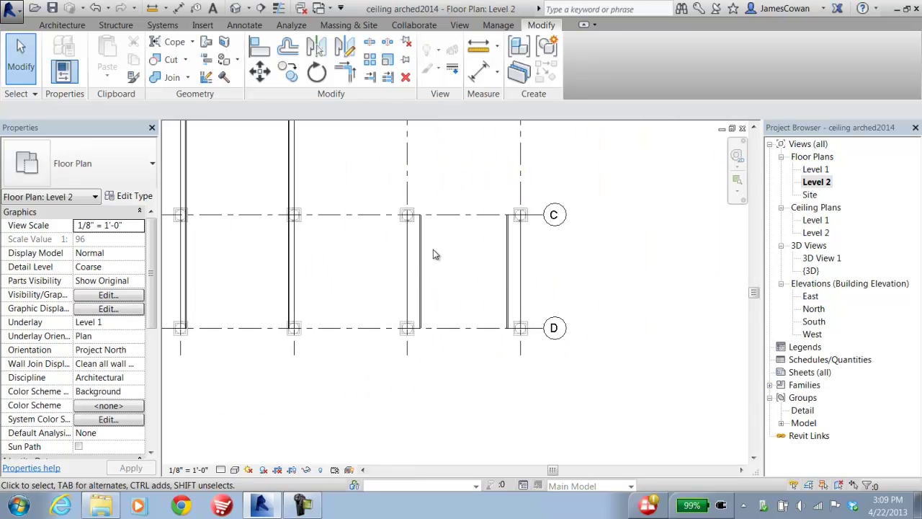
Step: Copy the groined ceiling to the right and rotate the copy 90 degrees
left_click(421, 263)
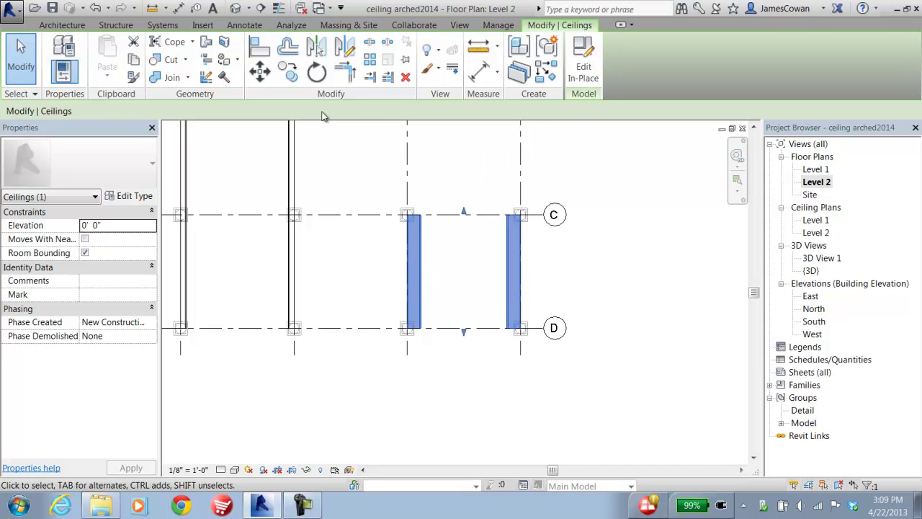
left_click(289, 75)
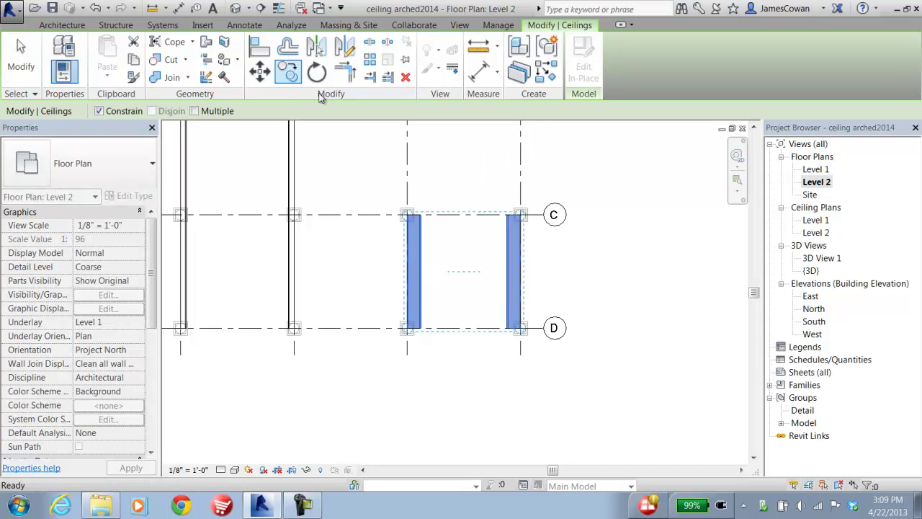
left_click(603, 264)
left_click(700, 267)
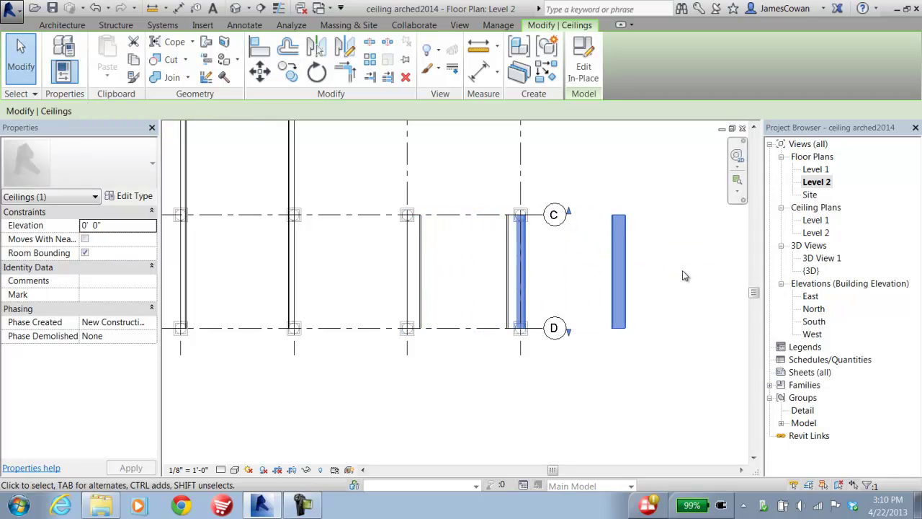
left_click(670, 274)
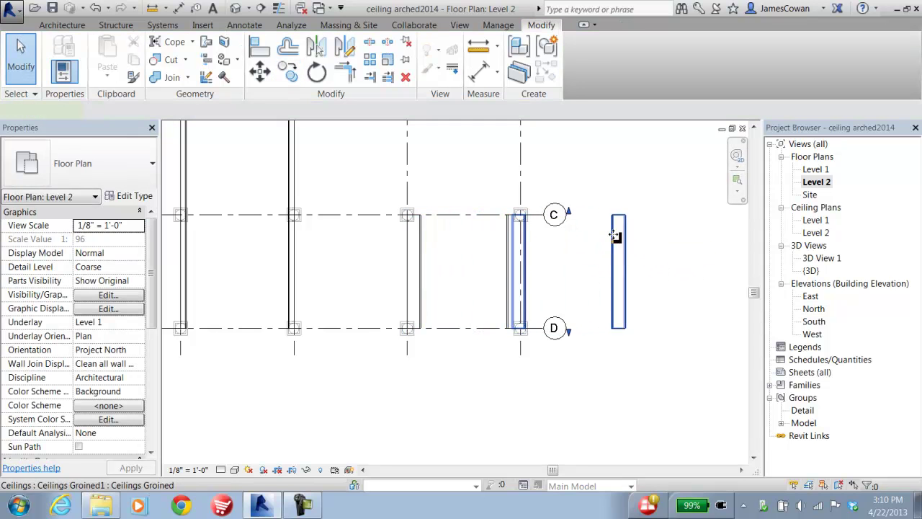
left_click(615, 241)
left_click(317, 72)
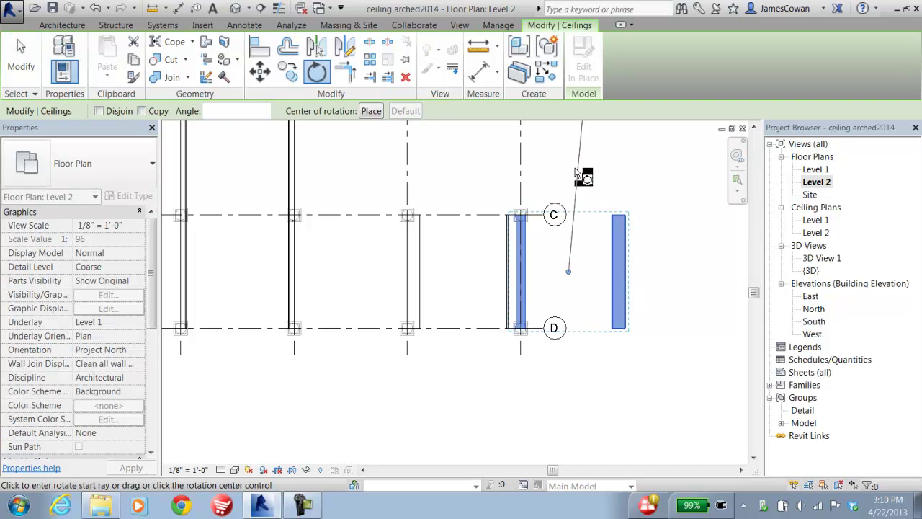
left_click(572, 178)
left_click(445, 277)
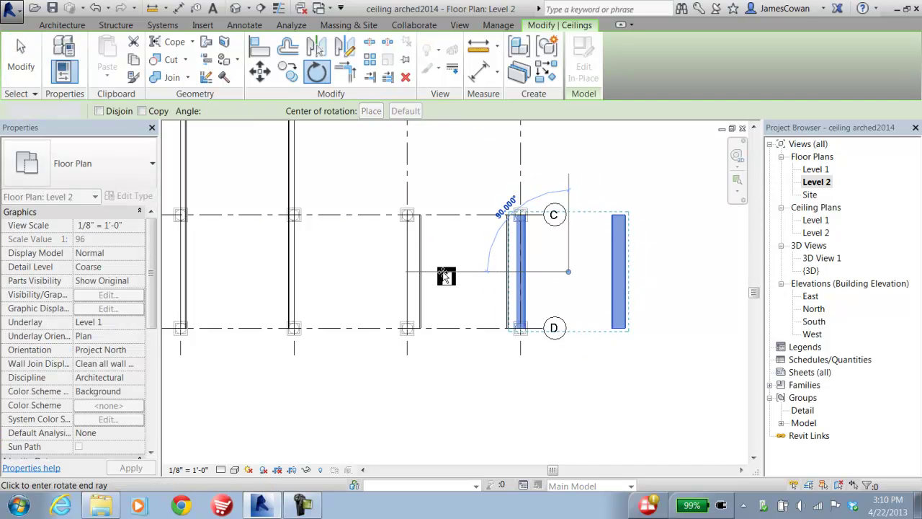
Step: Drag the rotated ceiling's edges so it spans the bay from grid line C to D
left_click_drag(512, 277, 408, 281)
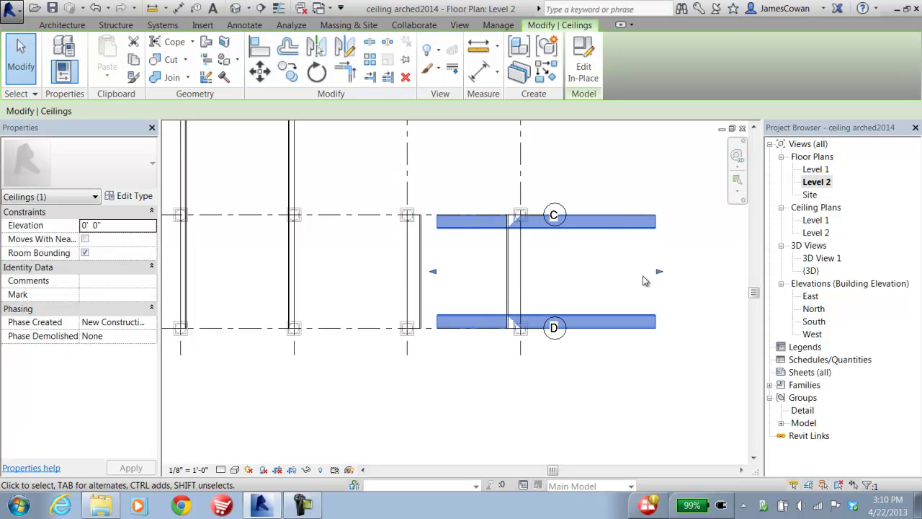
left_click_drag(661, 273, 522, 273)
left_click(481, 189)
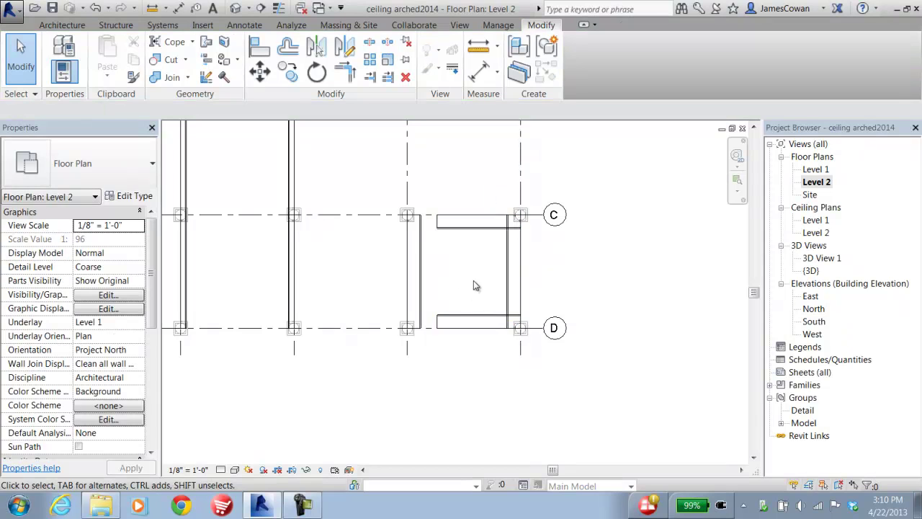
left_click(446, 229)
left_click_drag(434, 276, 407, 271)
Step: Orbit the default 3D view to inspect the two pointed vaults crossing over the central columns
left_click(376, 279)
scroll(473, 209, "up", 2)
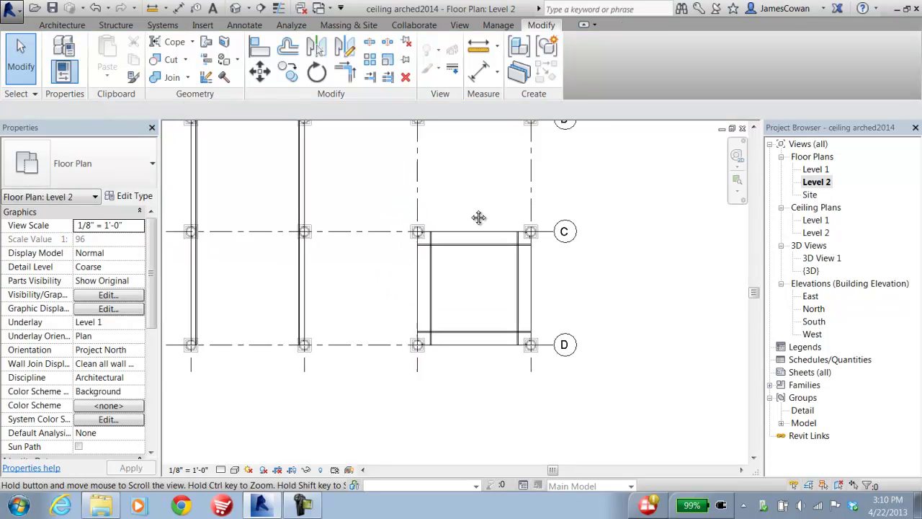
left_click(238, 8)
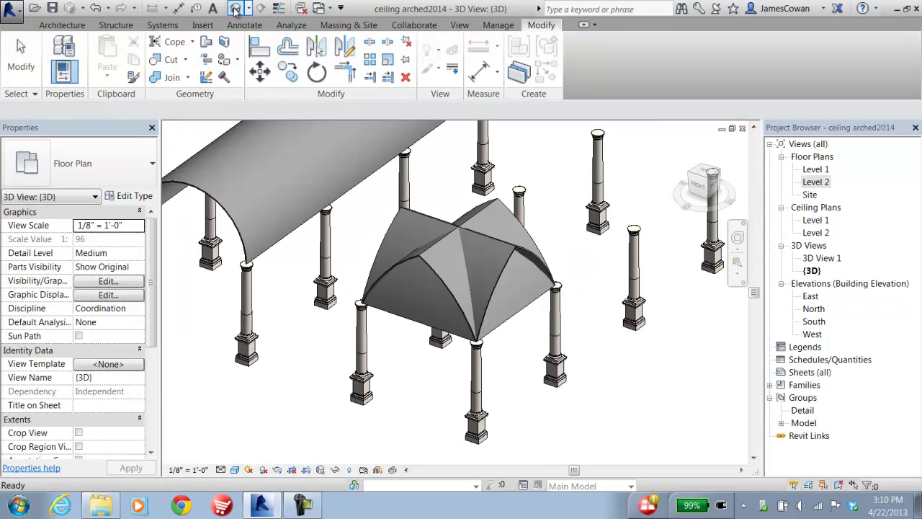
middle_click_drag(446, 365, 528, 326, "shift")
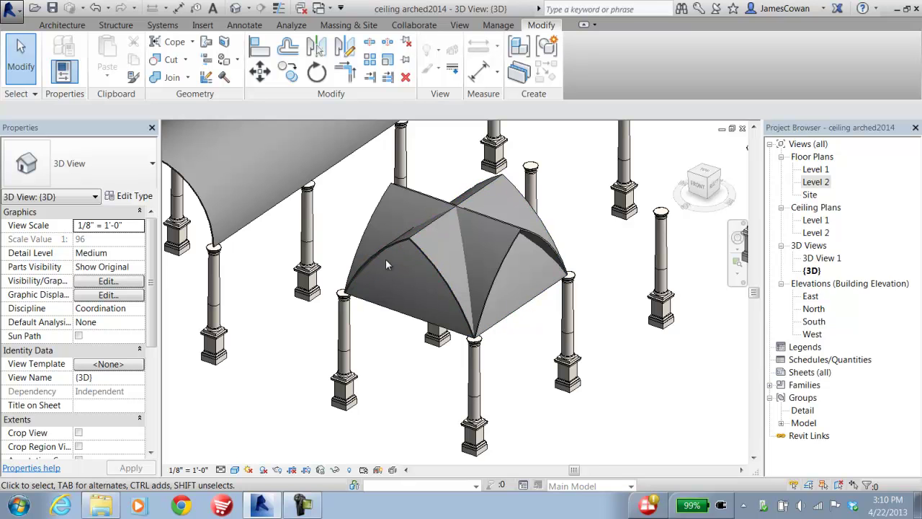
middle_click_drag(402, 331, 515, 335, "shift")
scroll(484, 351, "up", 2)
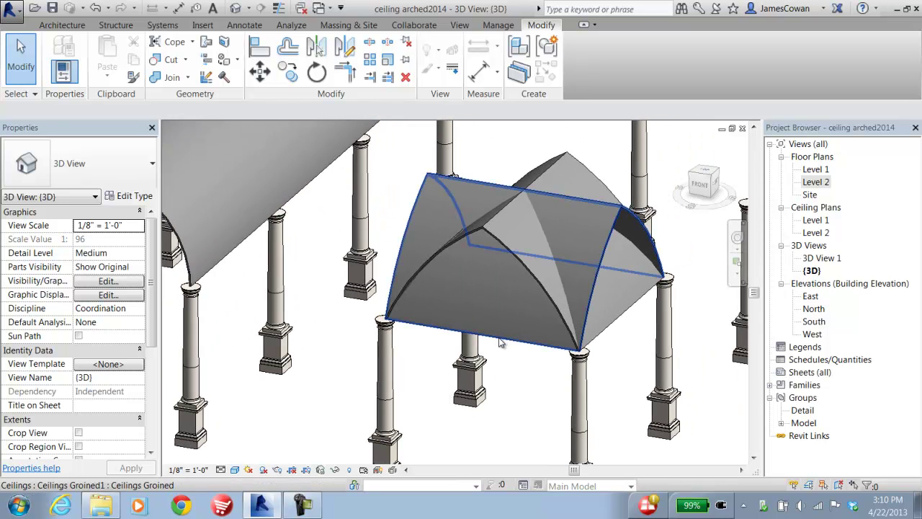
left_click(501, 342)
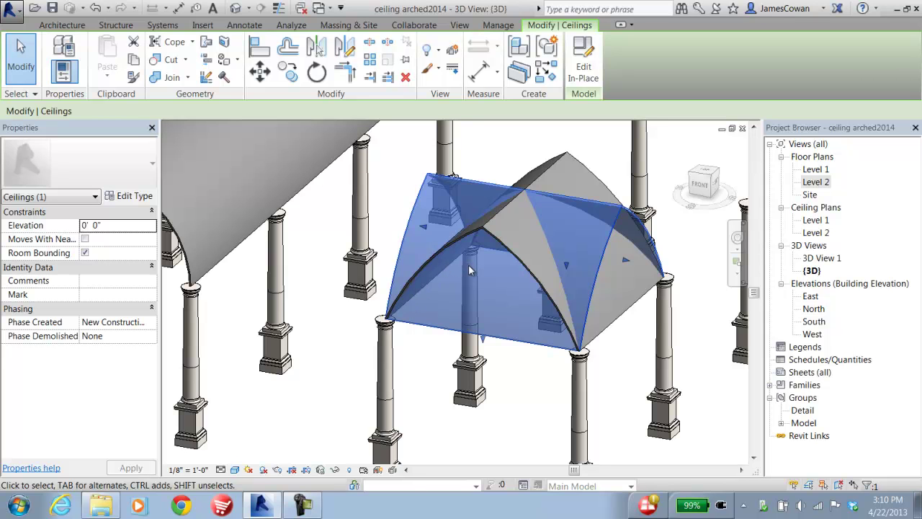
left_click(517, 362)
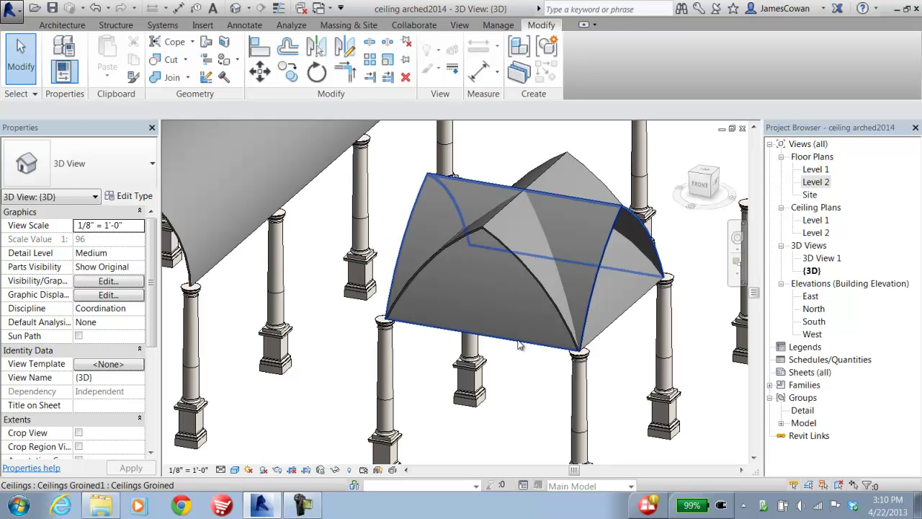
Step: Edit the ceiling in place and stretch its Level 2 extrusion to 20'-0" between grids 3 and 4
left_click(517, 344)
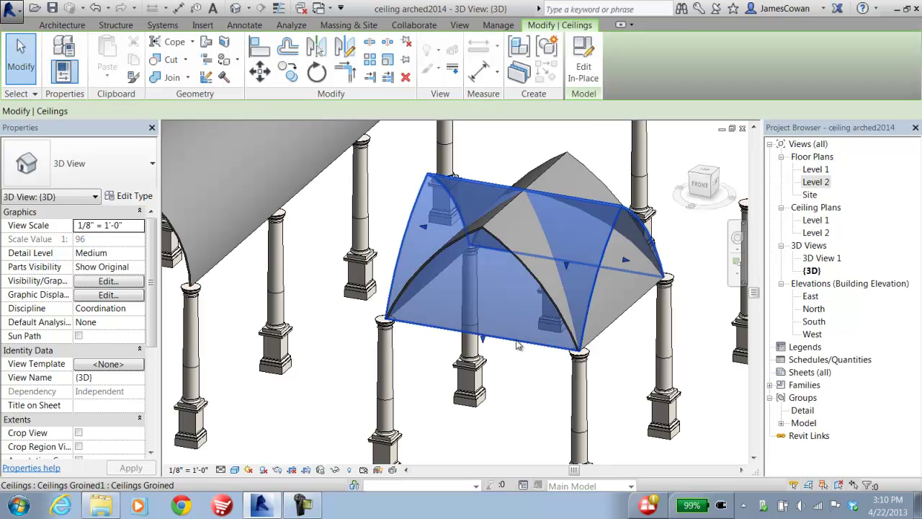
left_click(581, 68)
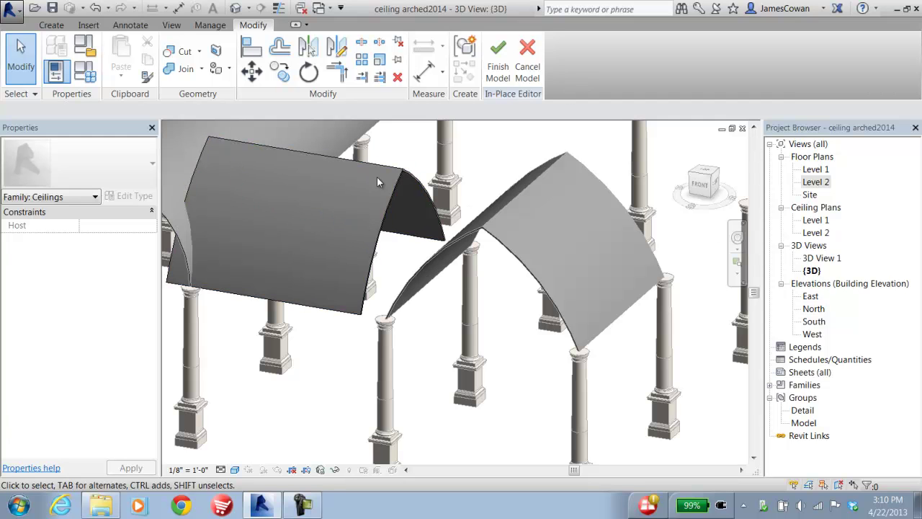
double_click(816, 183)
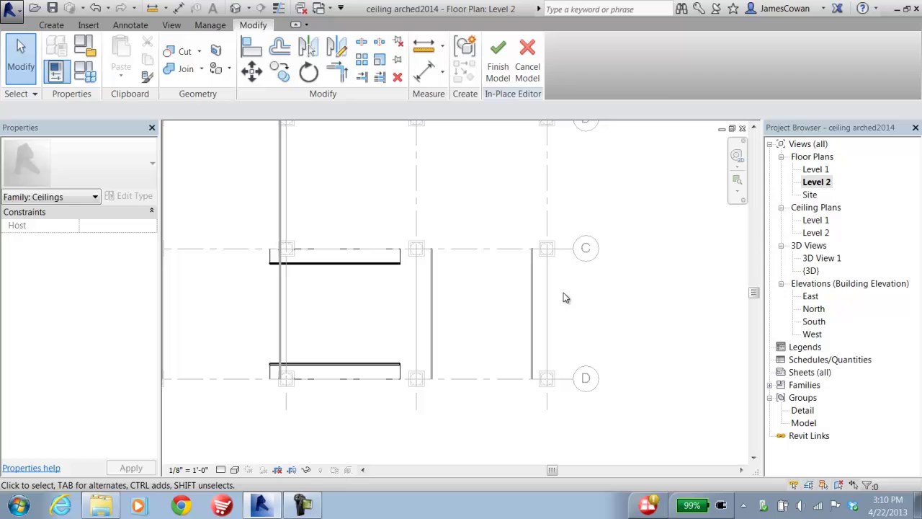
left_click(385, 267)
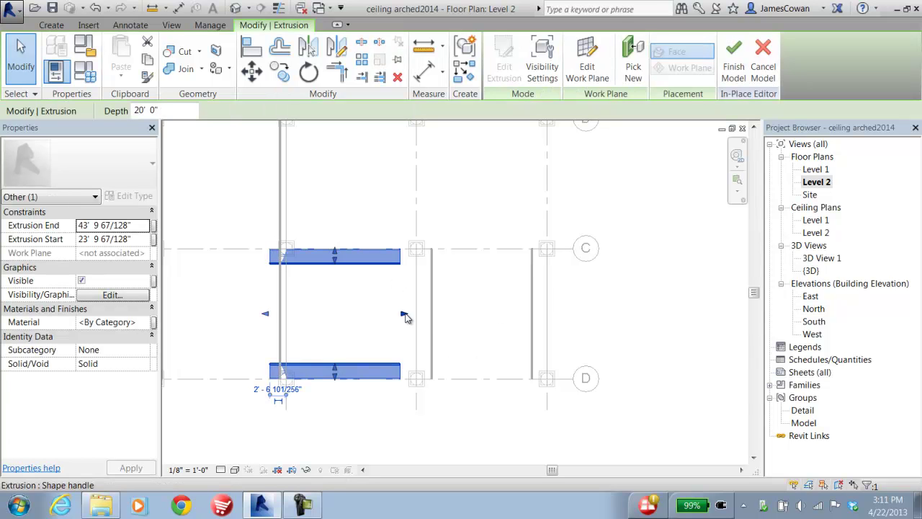
left_click_drag(405, 313, 550, 231)
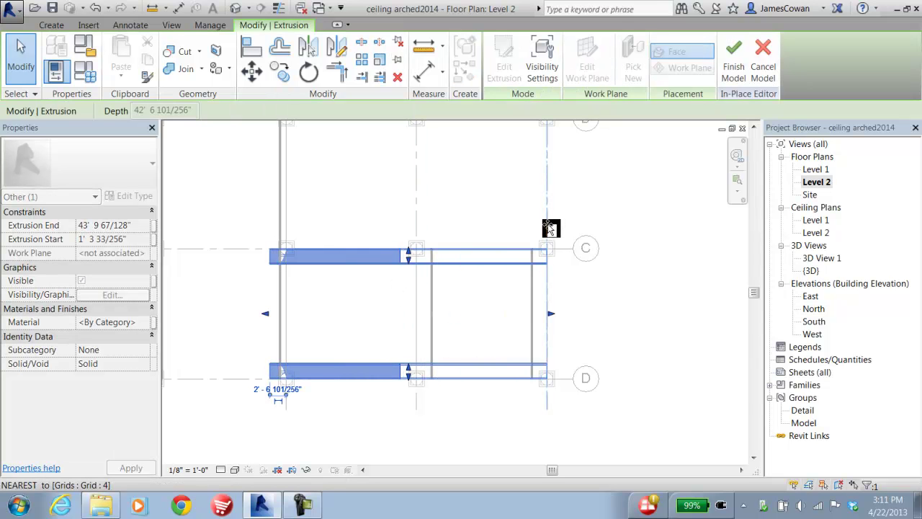
left_click_drag(263, 315, 418, 227)
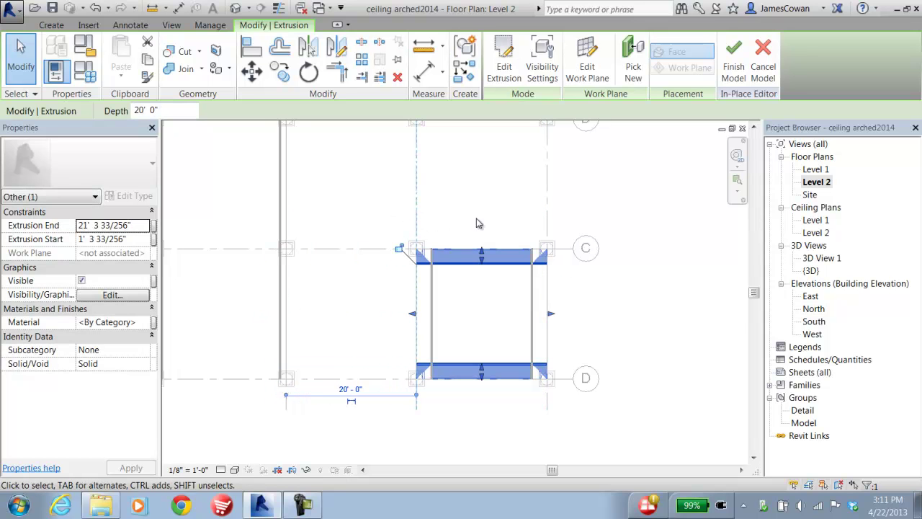
left_click(494, 216)
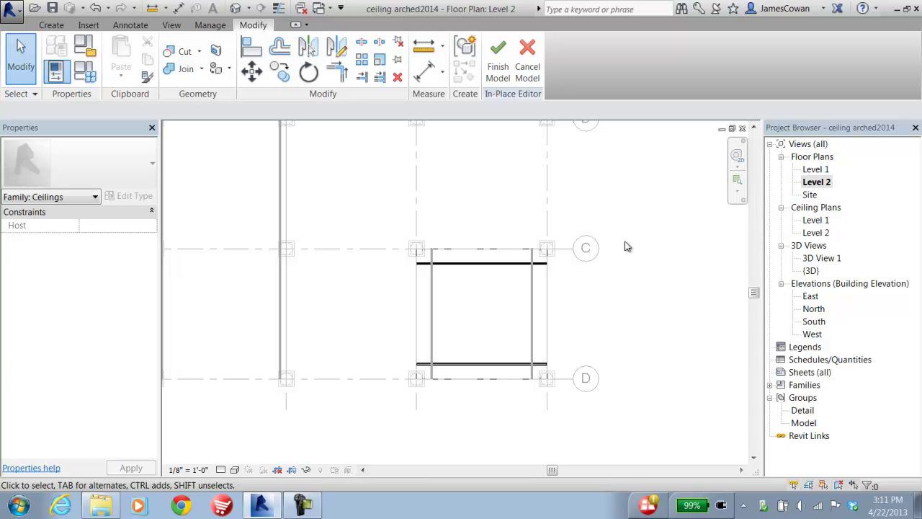
Step: In the South elevation, start a new void extrusion
double_click(816, 323)
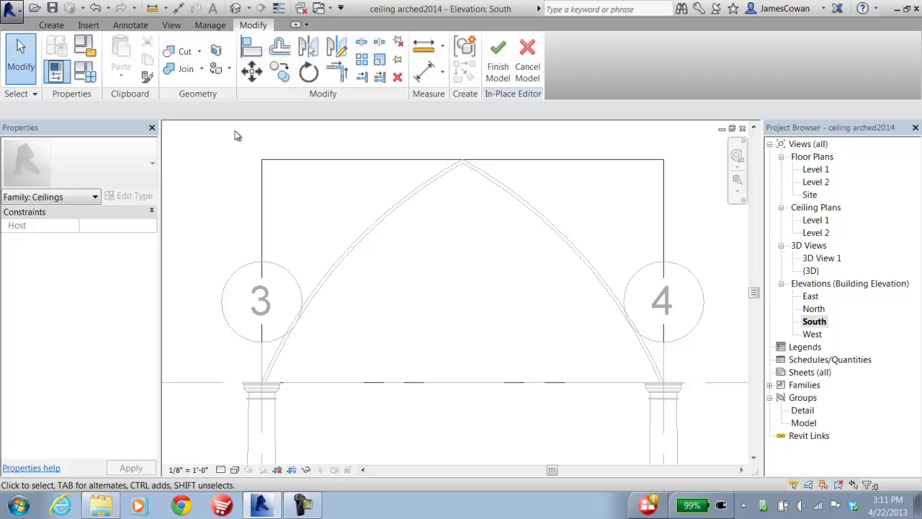
left_click(53, 26)
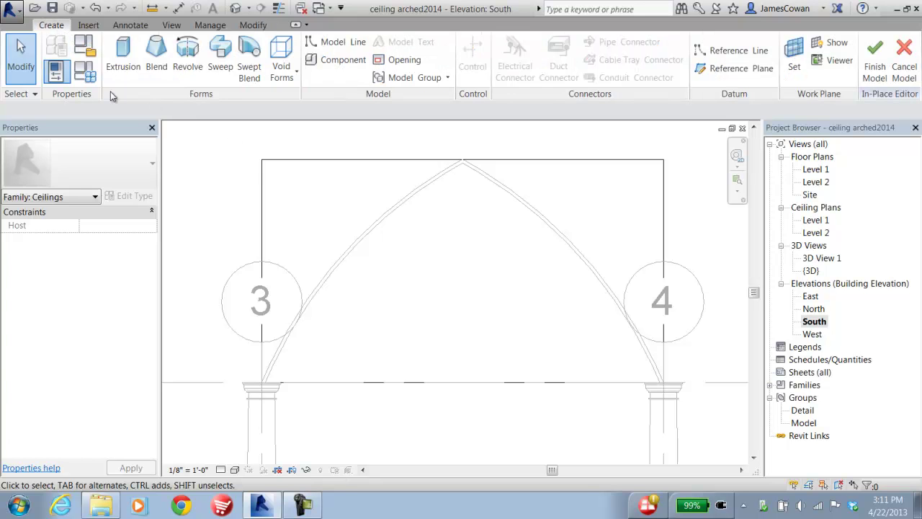
left_click(281, 69)
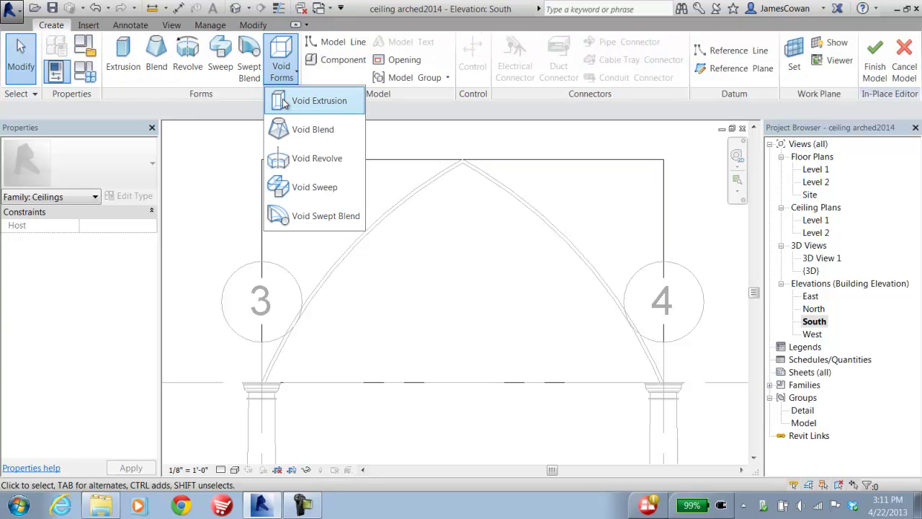
left_click(319, 101)
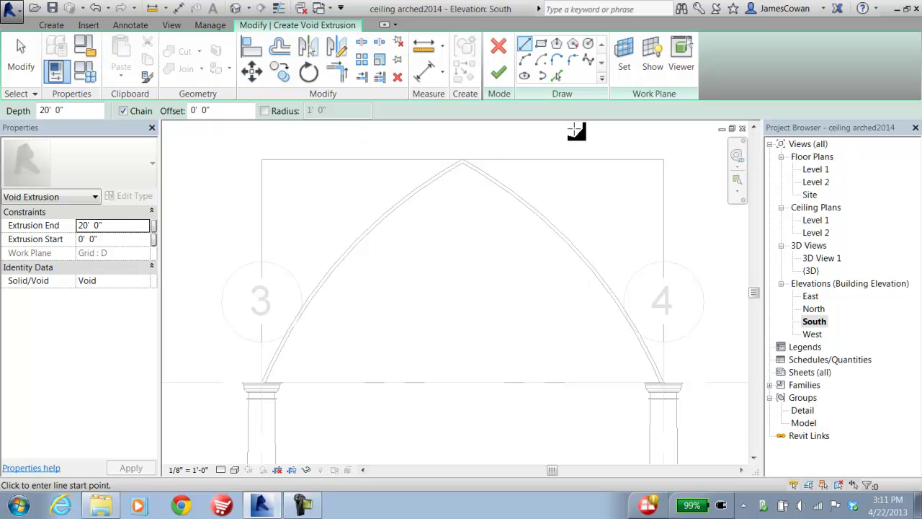
Step: Sketch the void profile from both pointed-arch arcs plus a short vertical and a bottom base line
left_click(557, 75)
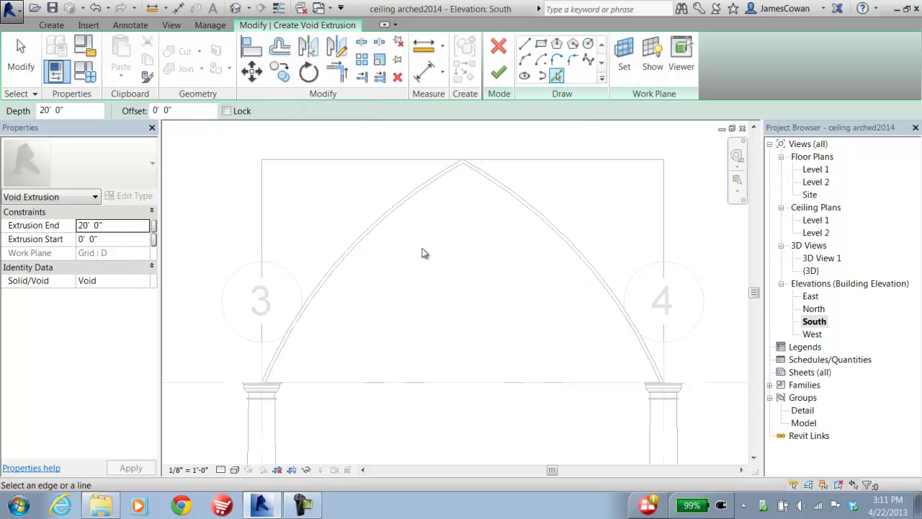
left_click(369, 234)
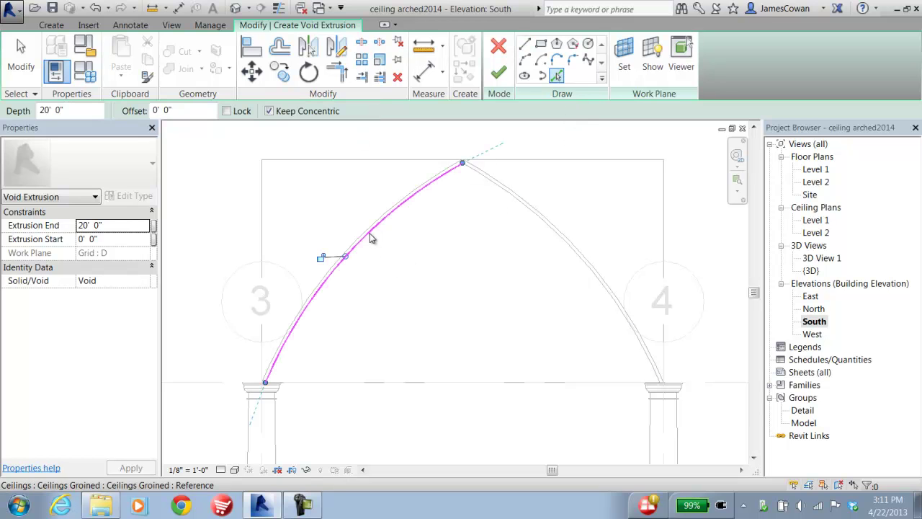
left_click(535, 219)
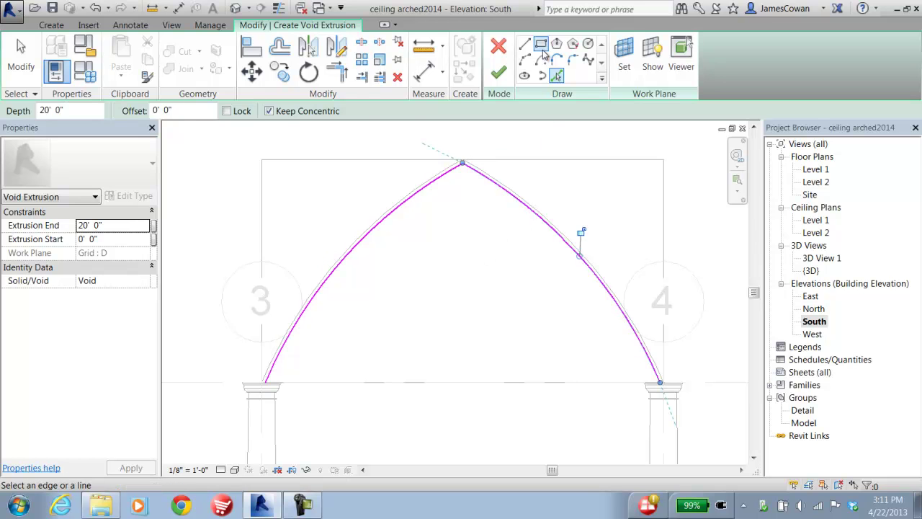
left_click(525, 44)
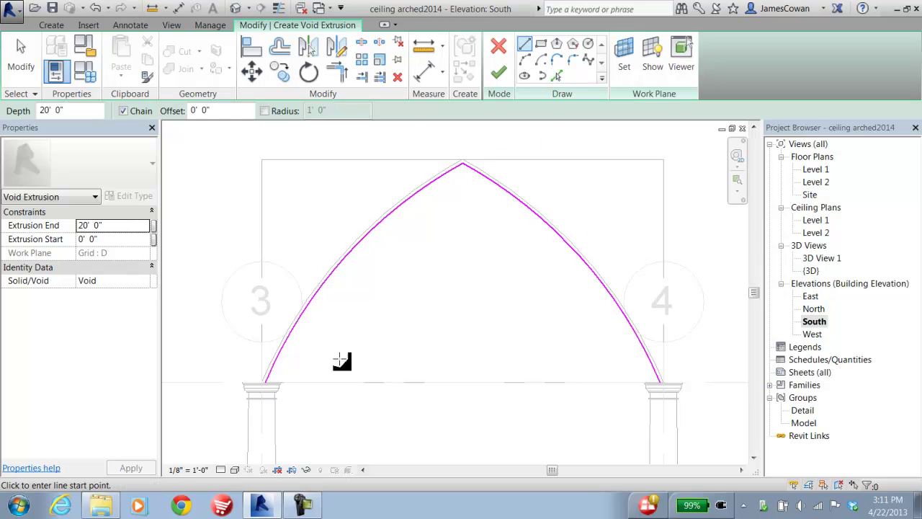
left_click(265, 384)
left_click(265, 407)
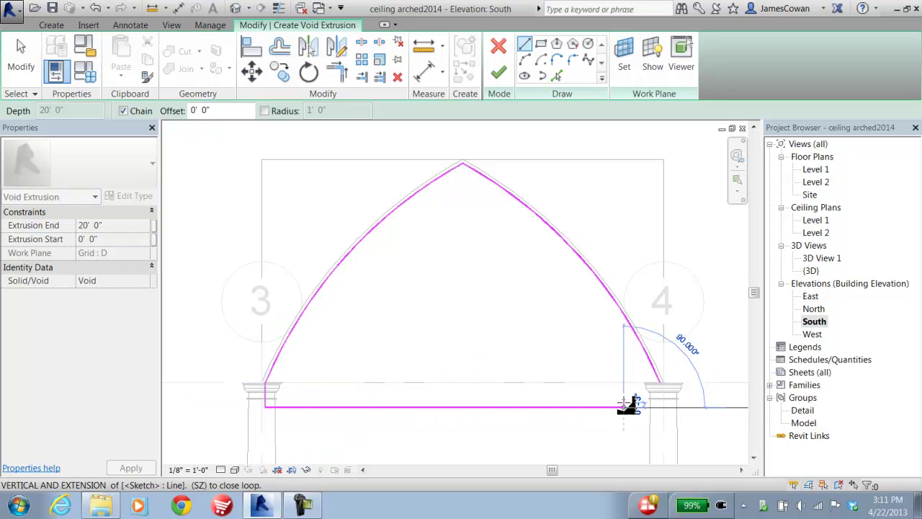
left_click(623, 407)
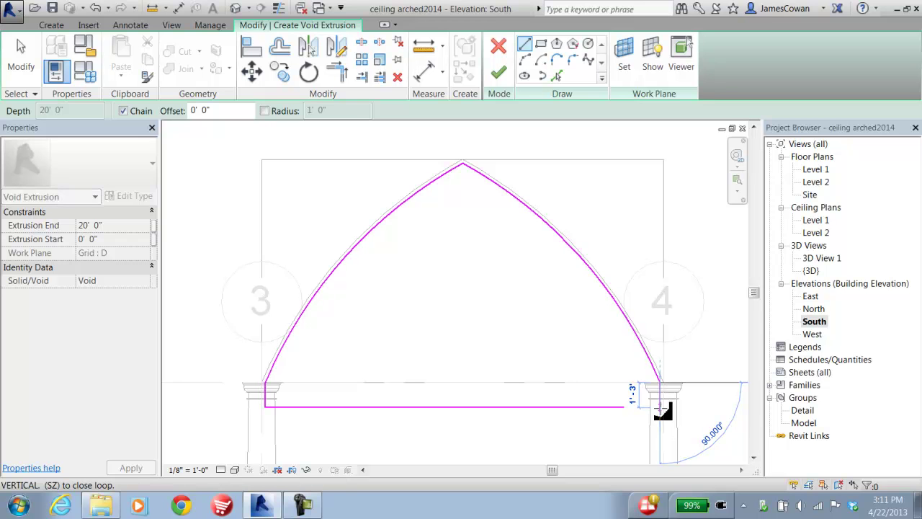
left_click(660, 407)
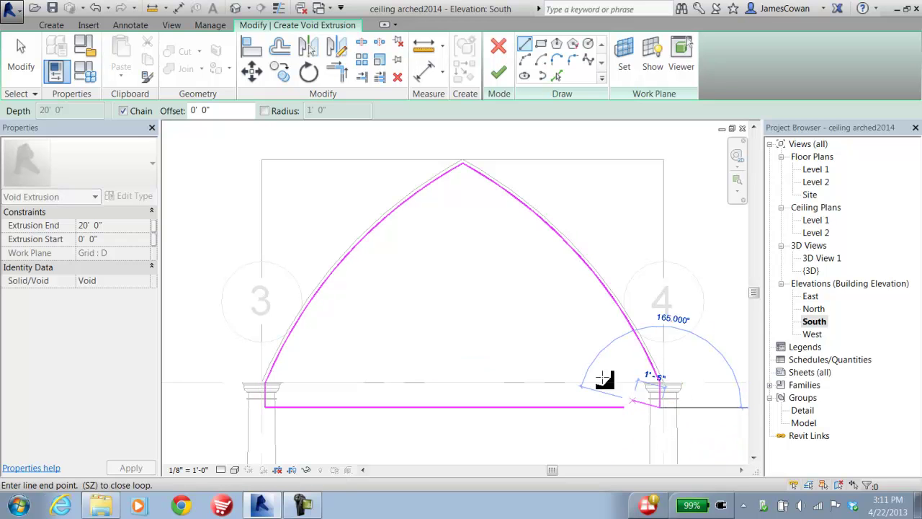
Step: Trim the bottom base line and right arch arc into a closed corner
left_click(336, 71)
left_click(621, 407)
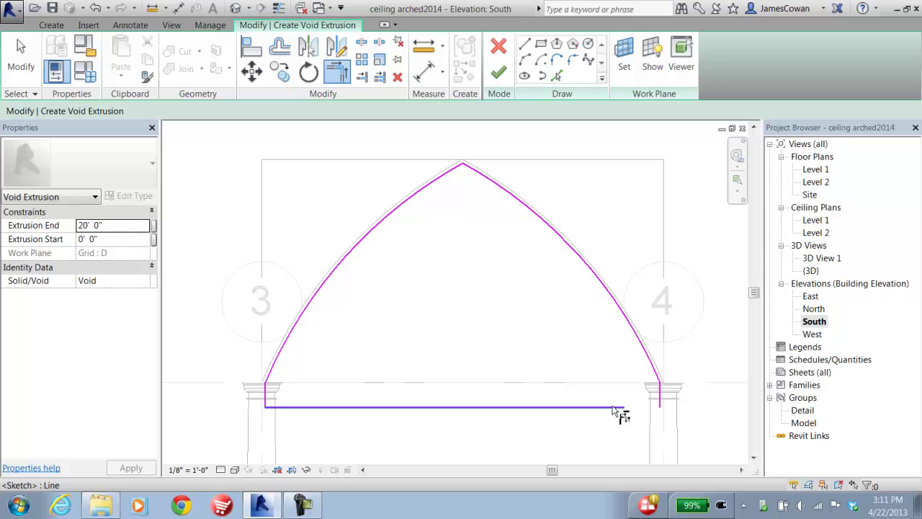
left_click(659, 400)
scroll(516, 303, "down", 1)
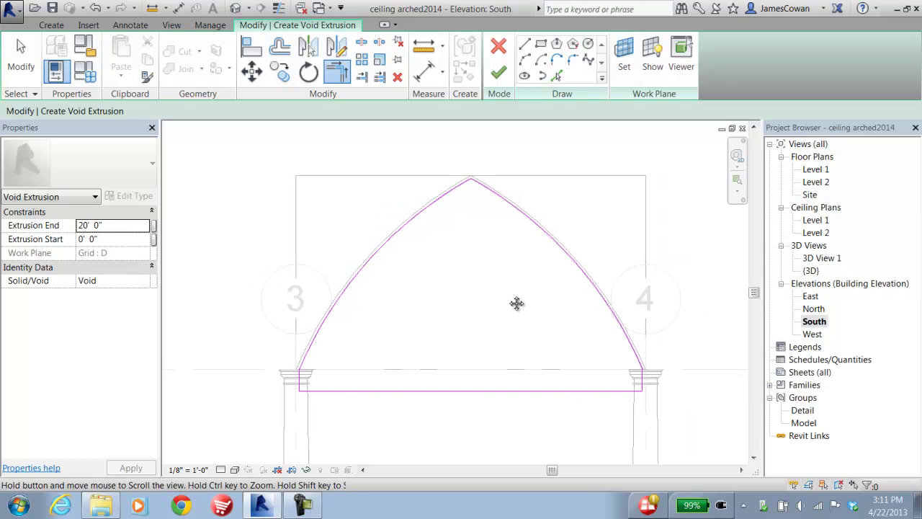
Step: Finish the void extrusion sketch and the in-place ceiling model
left_click(498, 74)
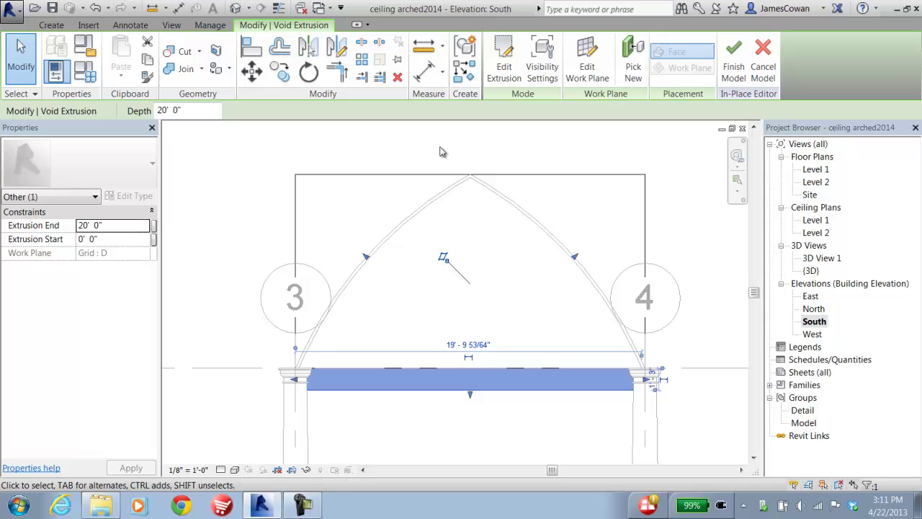
left_click(354, 148)
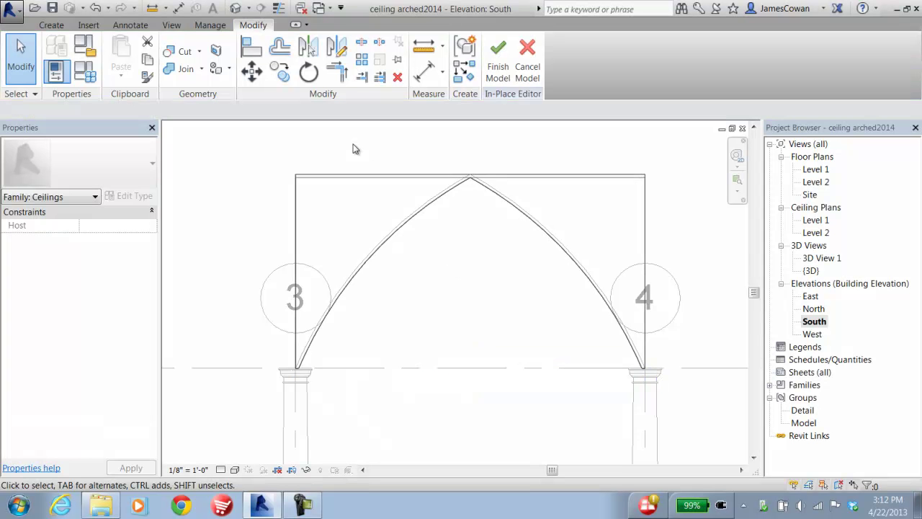
left_click(498, 75)
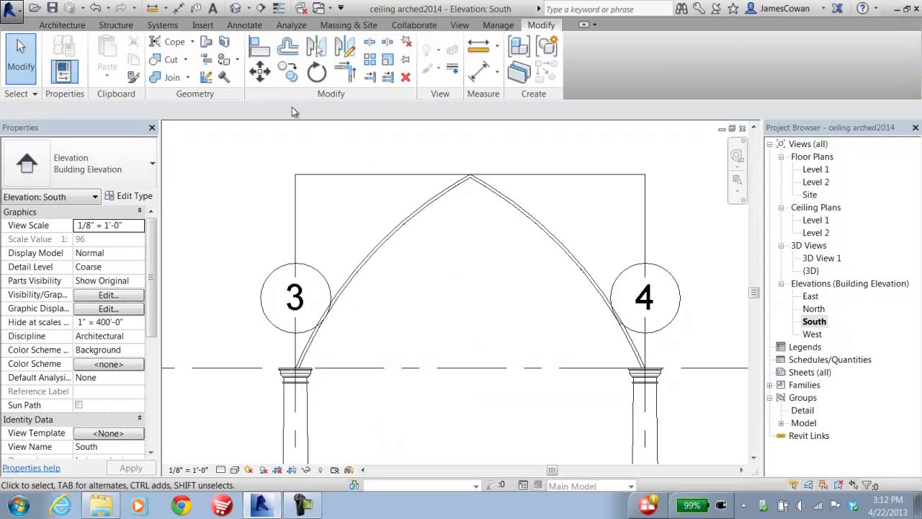
Step: In the default 3D view, inspect the crossing vaults and select the groined ceiling
left_click(236, 8)
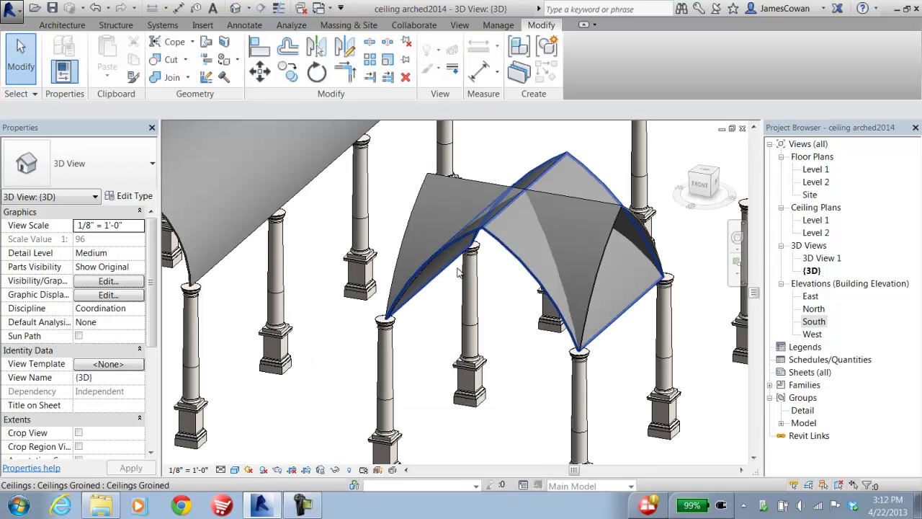
middle_click_drag(497, 302, 502, 264, "shift")
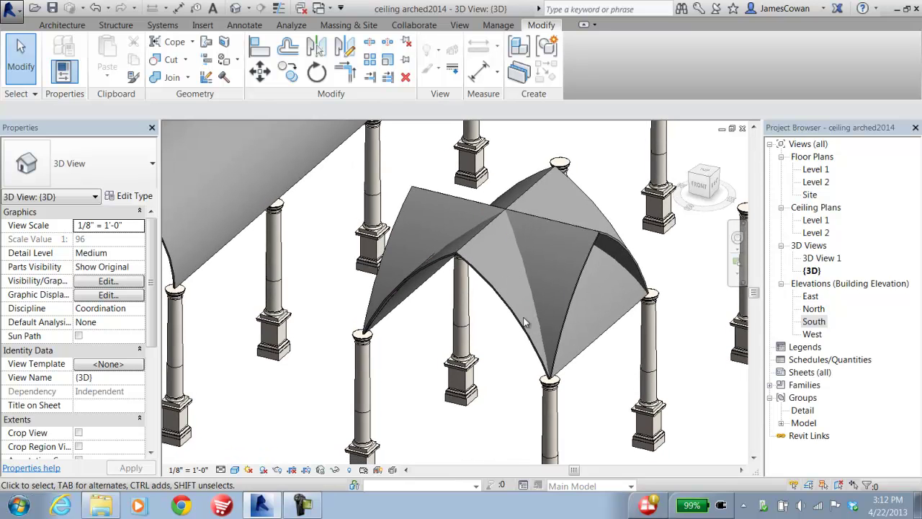
left_click(603, 336)
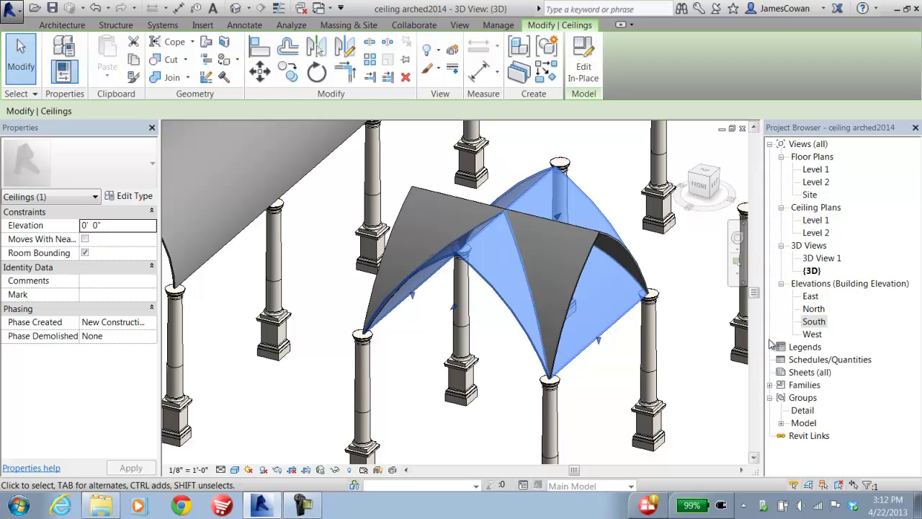
Step: Open the East elevation and zoom in on the arched ceiling
double_click(811, 297)
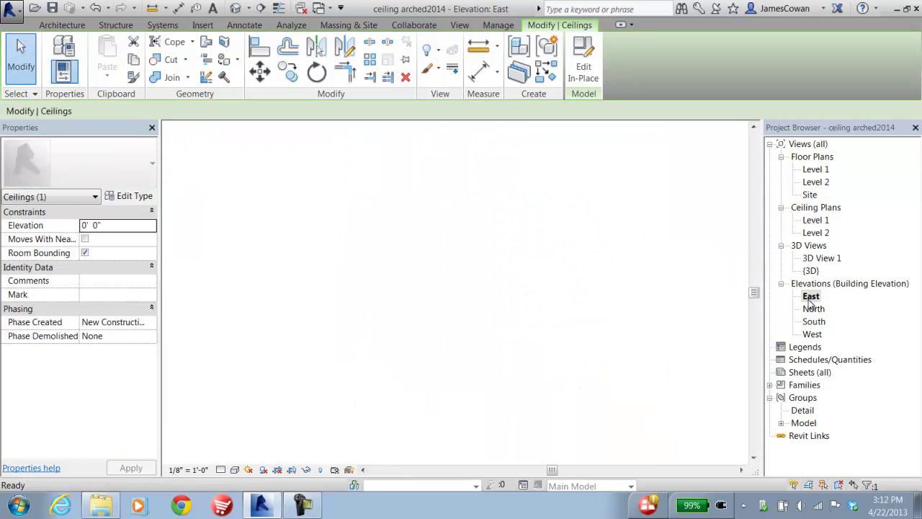
middle_click_drag(412, 241, 494, 255)
scroll(494, 255, "up", 3)
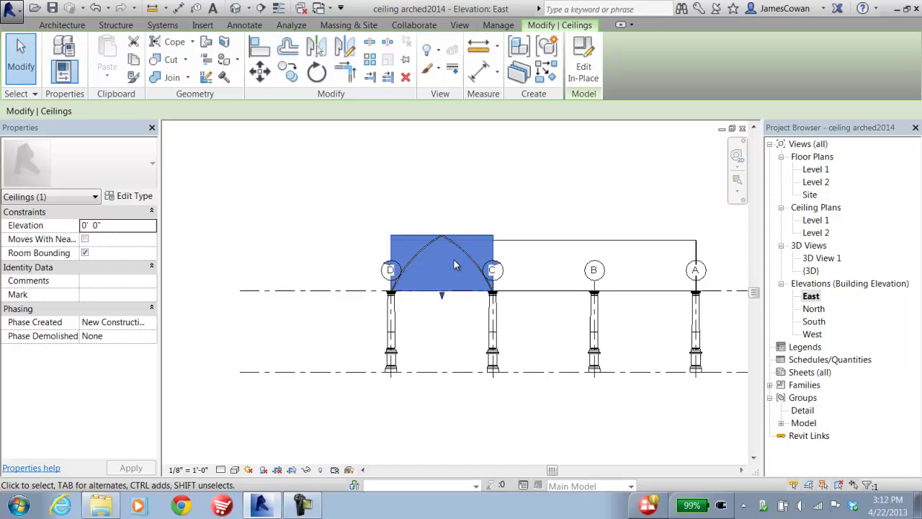
scroll(489, 269, "up", 2)
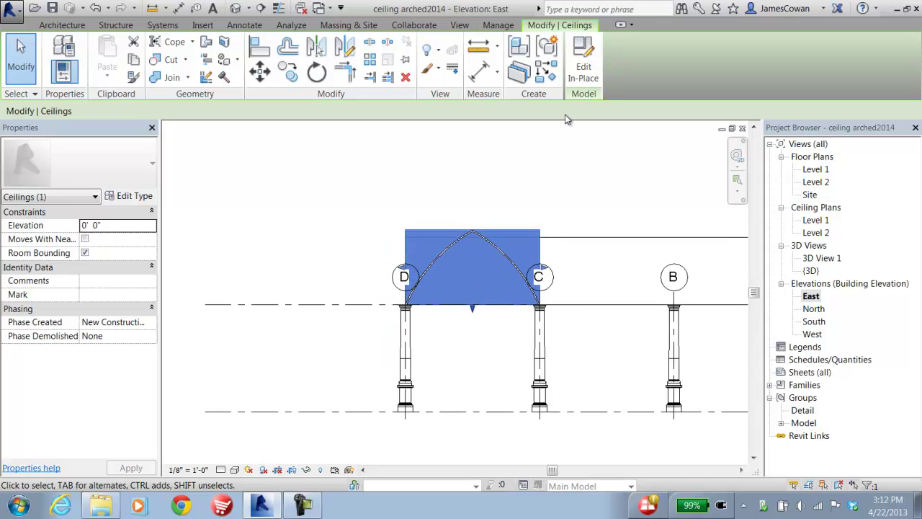
Step: Reopen the groined ceiling with Edit In-Place and show the Create tab's form tools
left_click(580, 64)
scroll(456, 287, "up", 1)
scroll(455, 287, "up", 3)
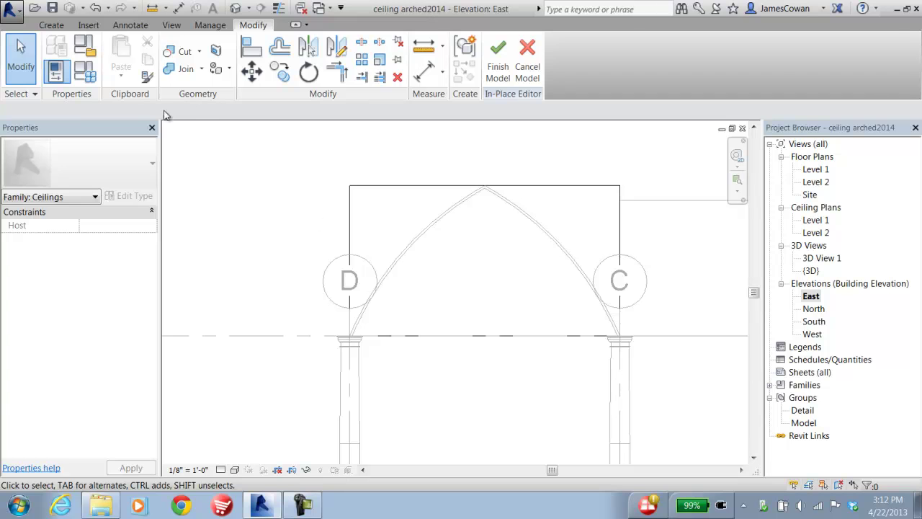
left_click(51, 26)
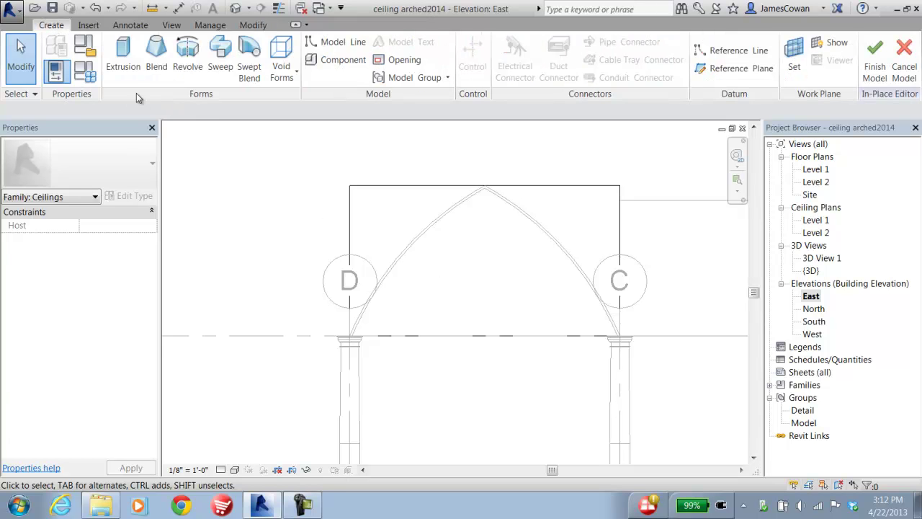
Step: Start a void extrusion on the Grid : 4 work plane
left_click(281, 68)
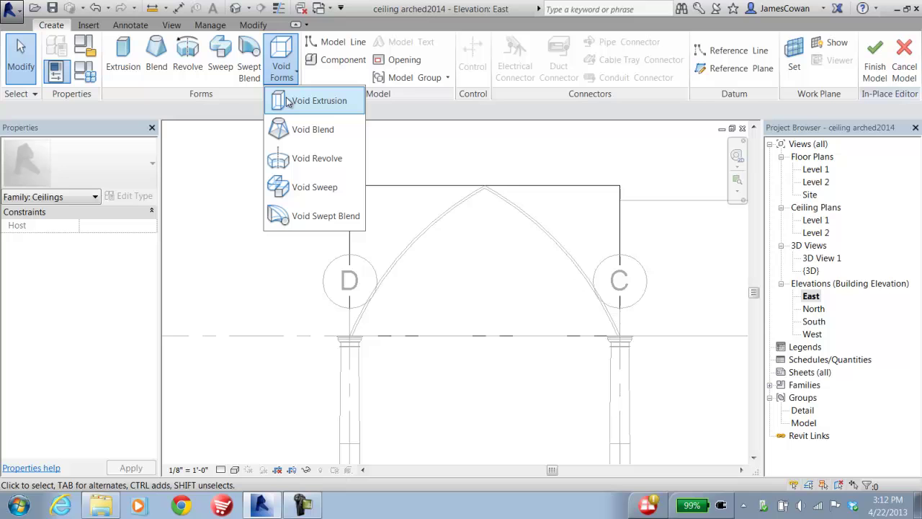
left_click(286, 103)
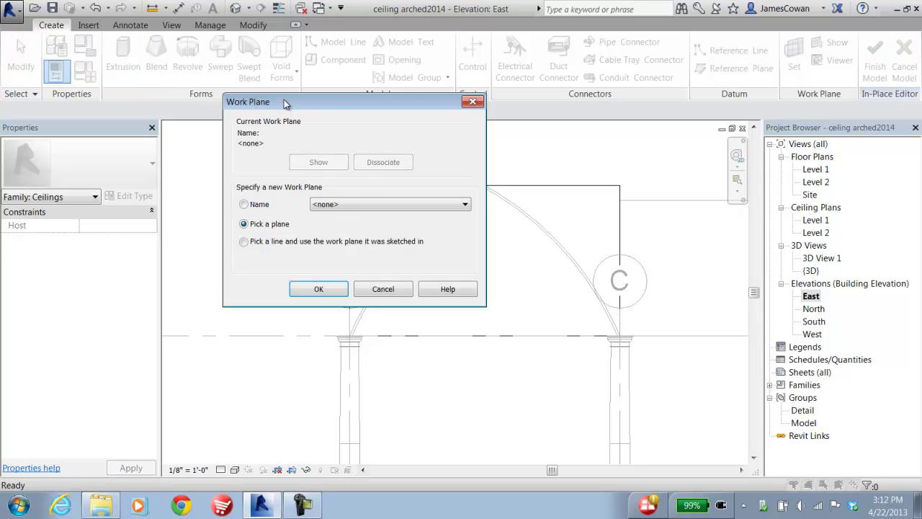
left_click(362, 205)
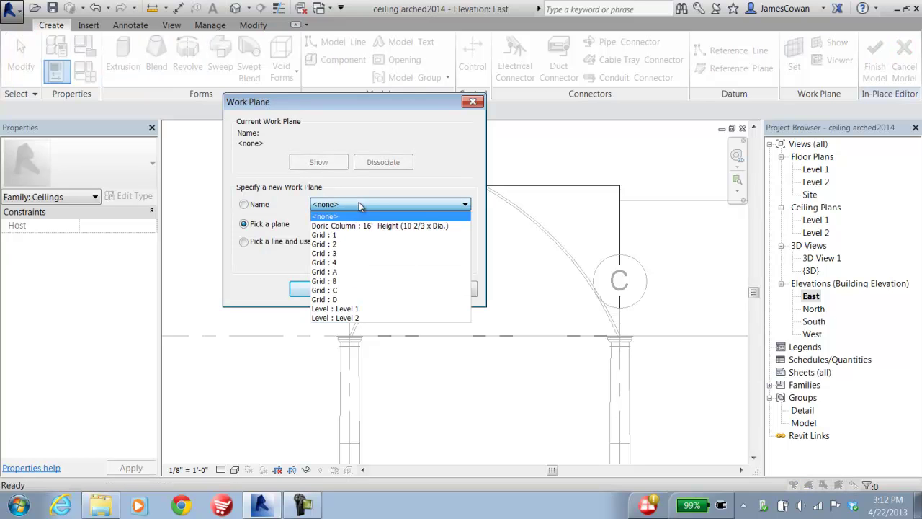
left_click(330, 263)
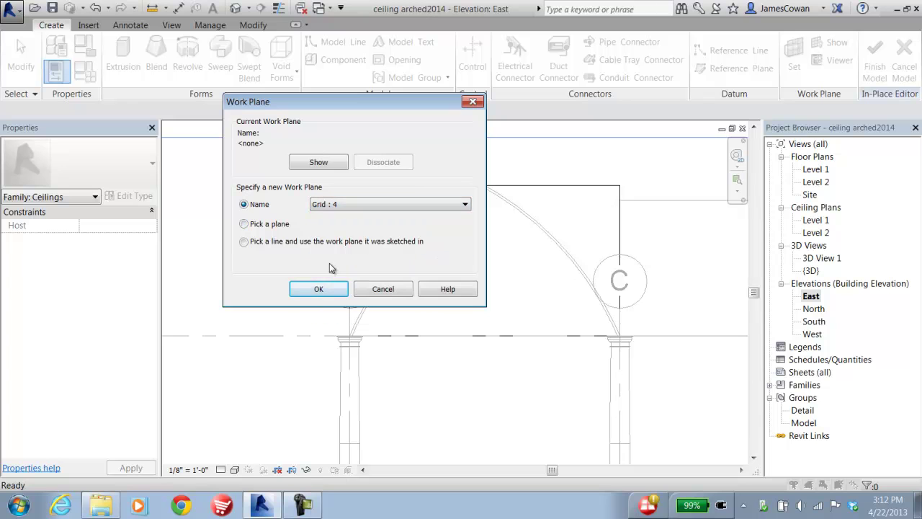
left_click(318, 289)
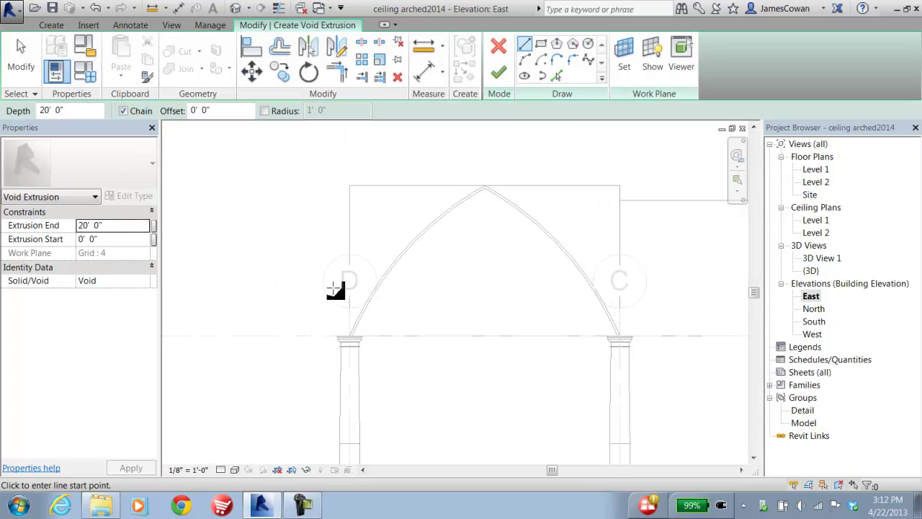
Step: Sketch the void from both arch curves plus a short vertical and horizontal line below
left_click(557, 77)
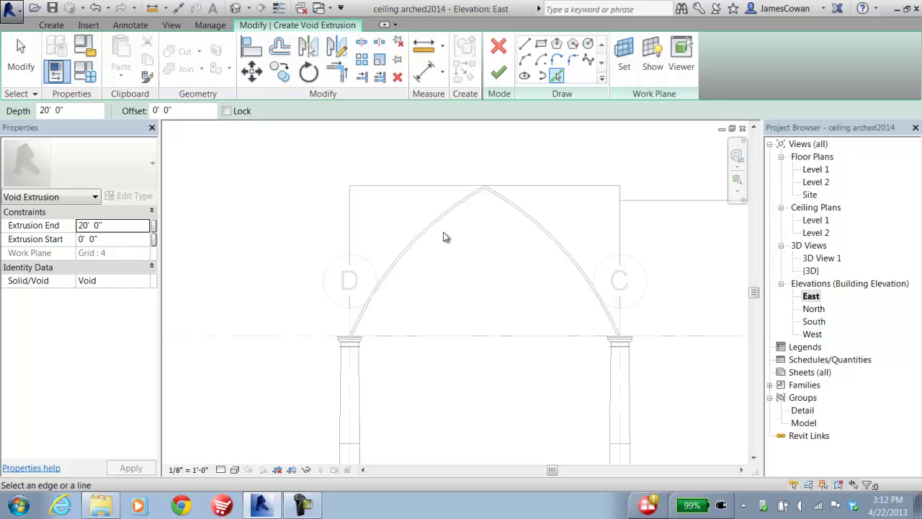
left_click(443, 223)
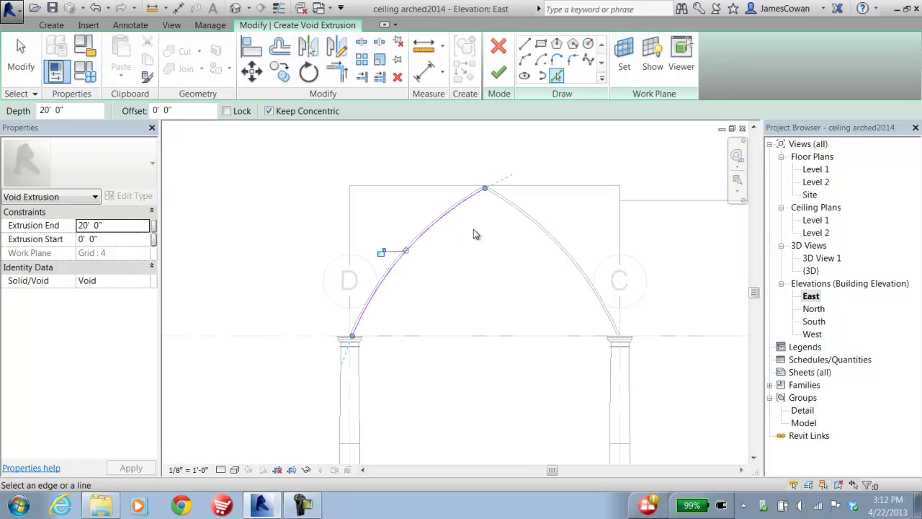
left_click(526, 224)
left_click(525, 44)
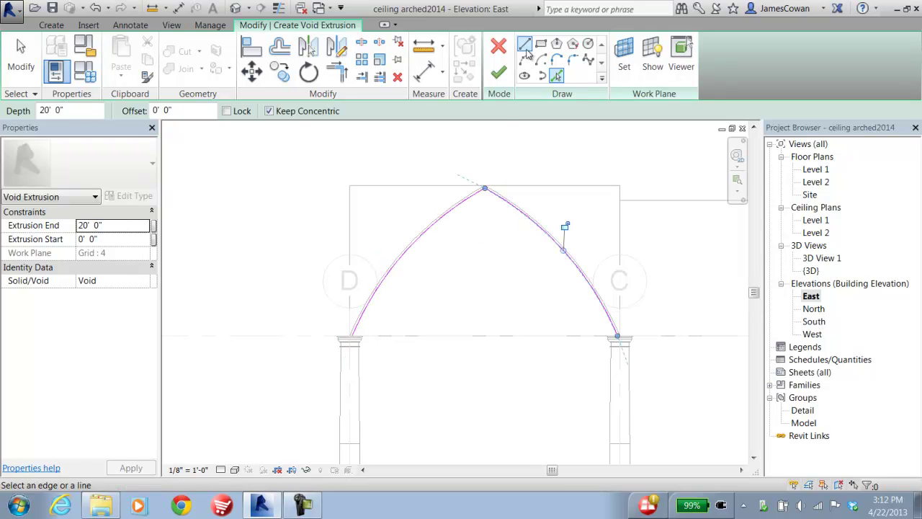
left_click(351, 336)
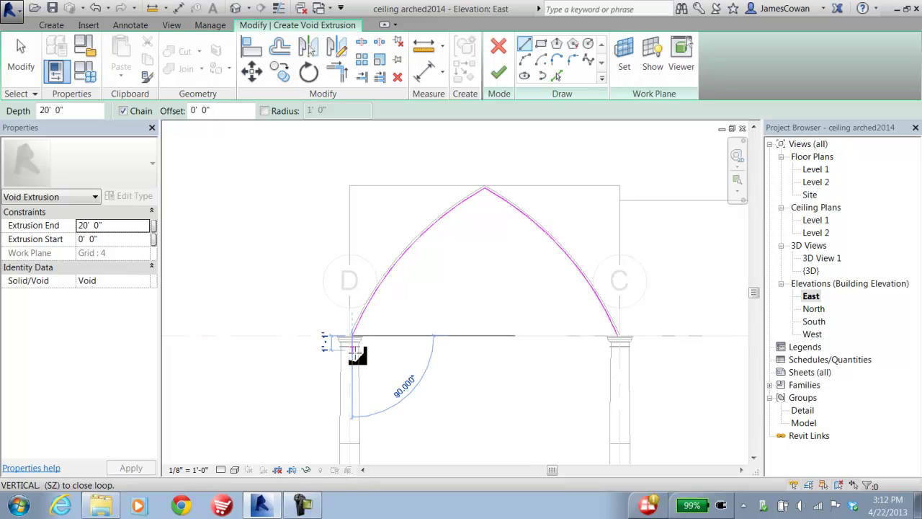
left_click(352, 353)
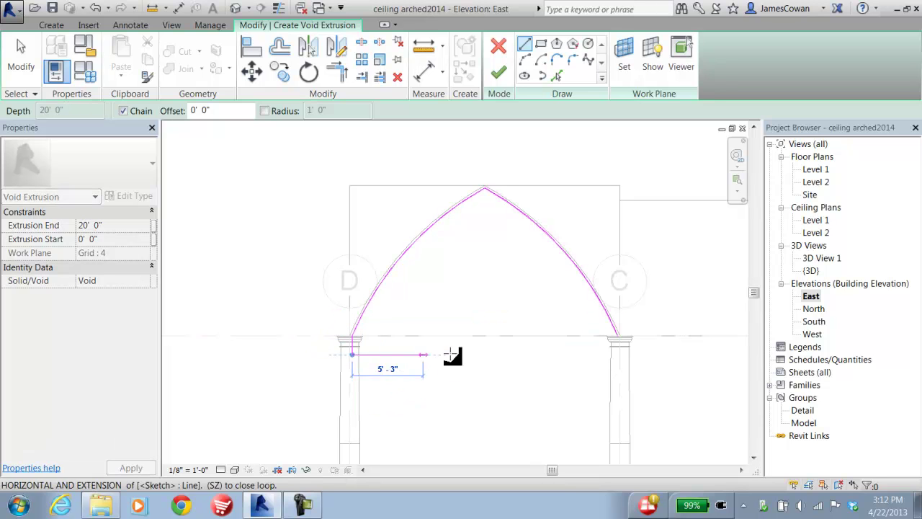
left_click(561, 353)
Step: Close the profile by joining the horizontal line to the right arch, then finish the sketch
key("Escape")
middle_click_drag(591, 324, 437, 287)
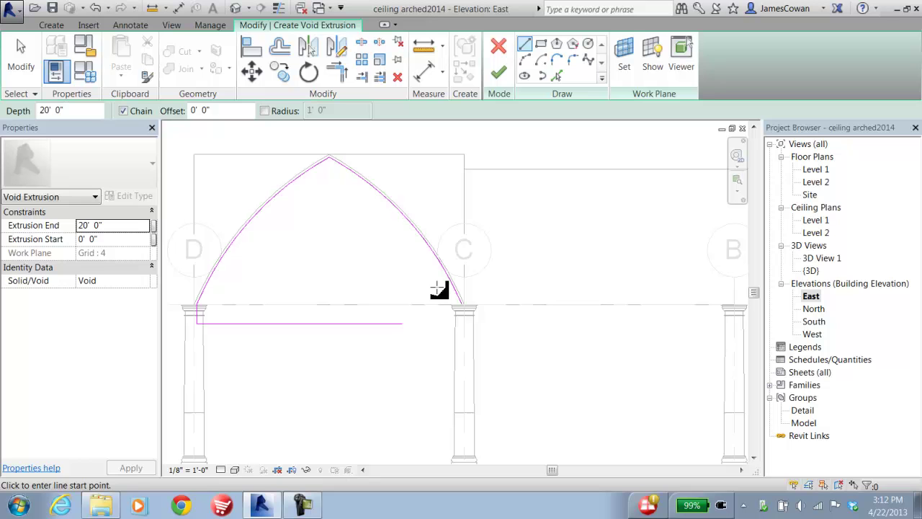
left_click(467, 311)
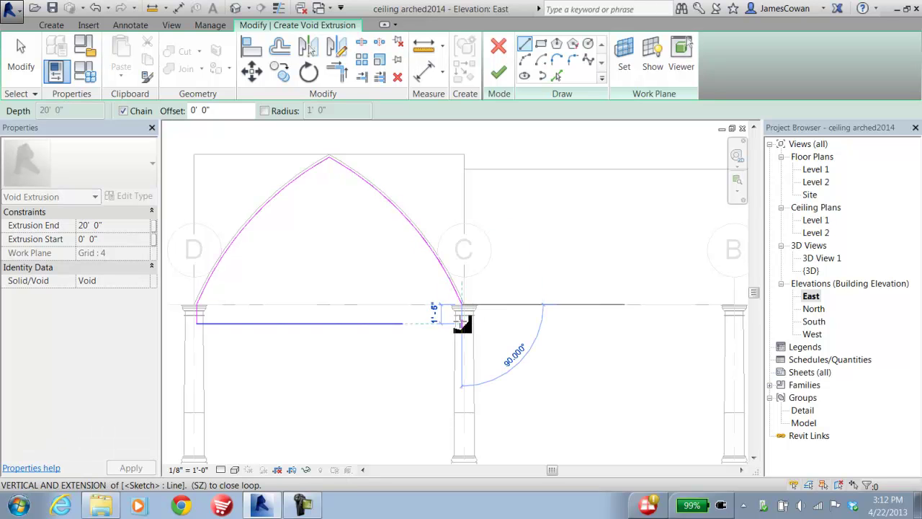
key("Escape")
key("Escape")
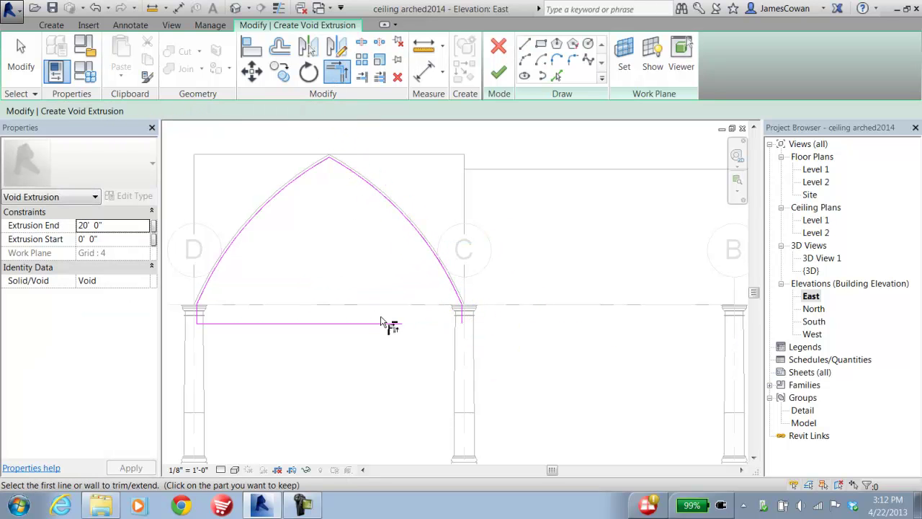
left_click(384, 324)
left_click(463, 319)
left_click(499, 72)
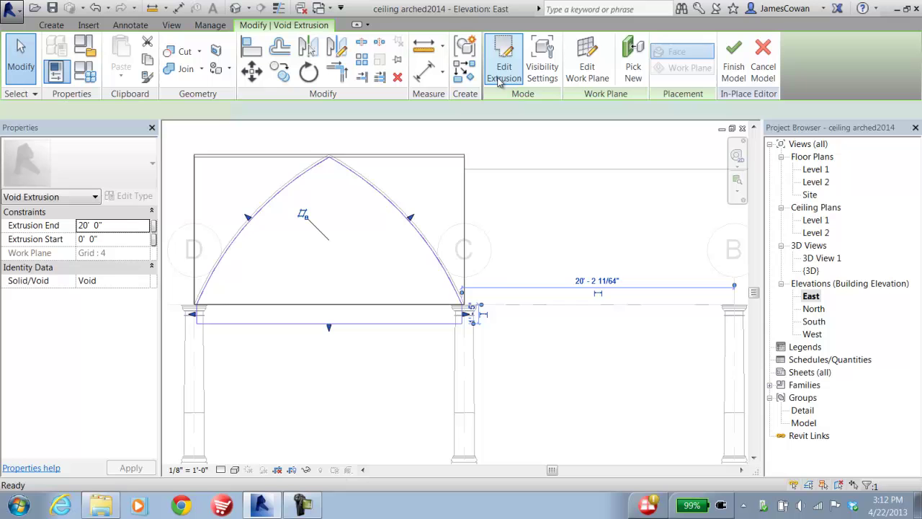
Step: Finish the ceiling model with the second void applied and return to the Default 3D view
left_click(513, 206)
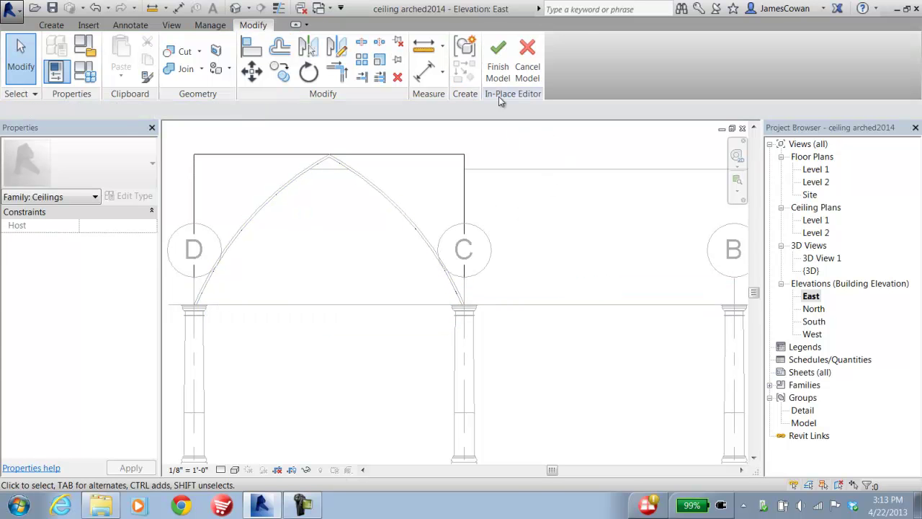
left_click(497, 66)
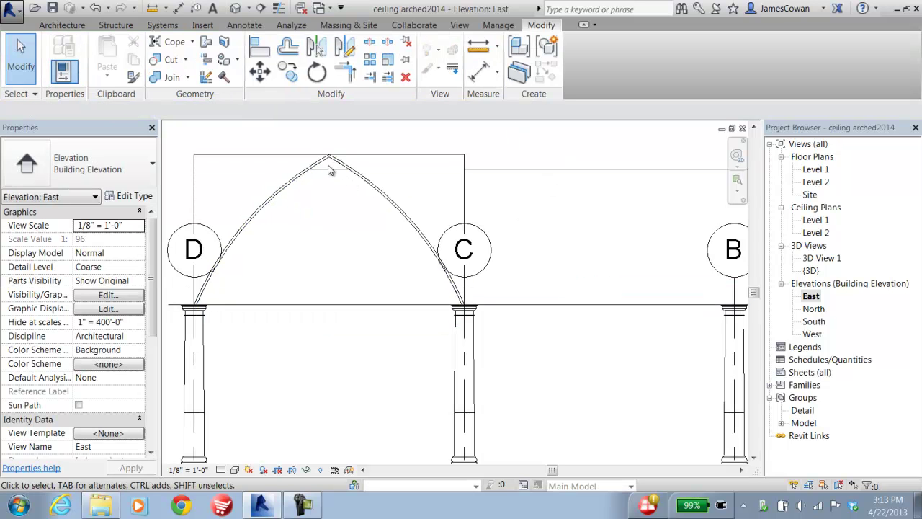
scroll(447, 217, "down", 3)
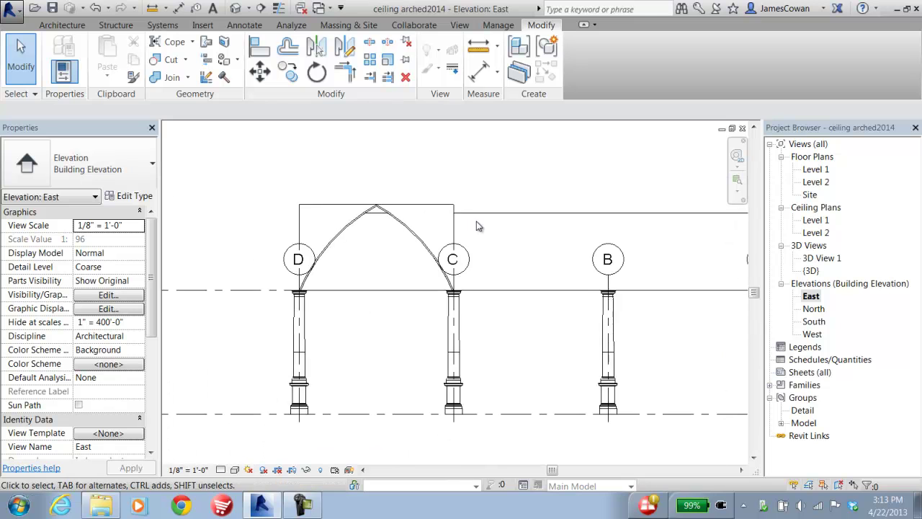
middle_click_drag(367, 179, 404, 190)
left_click(236, 8)
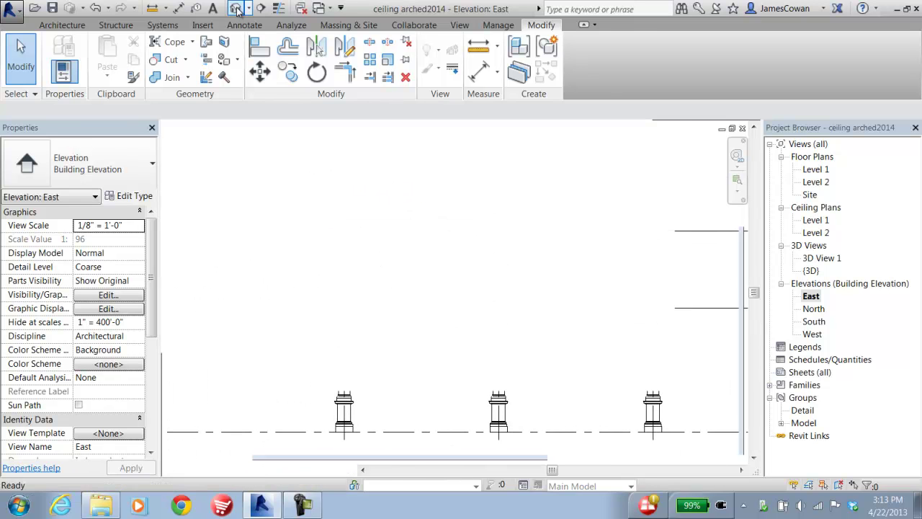